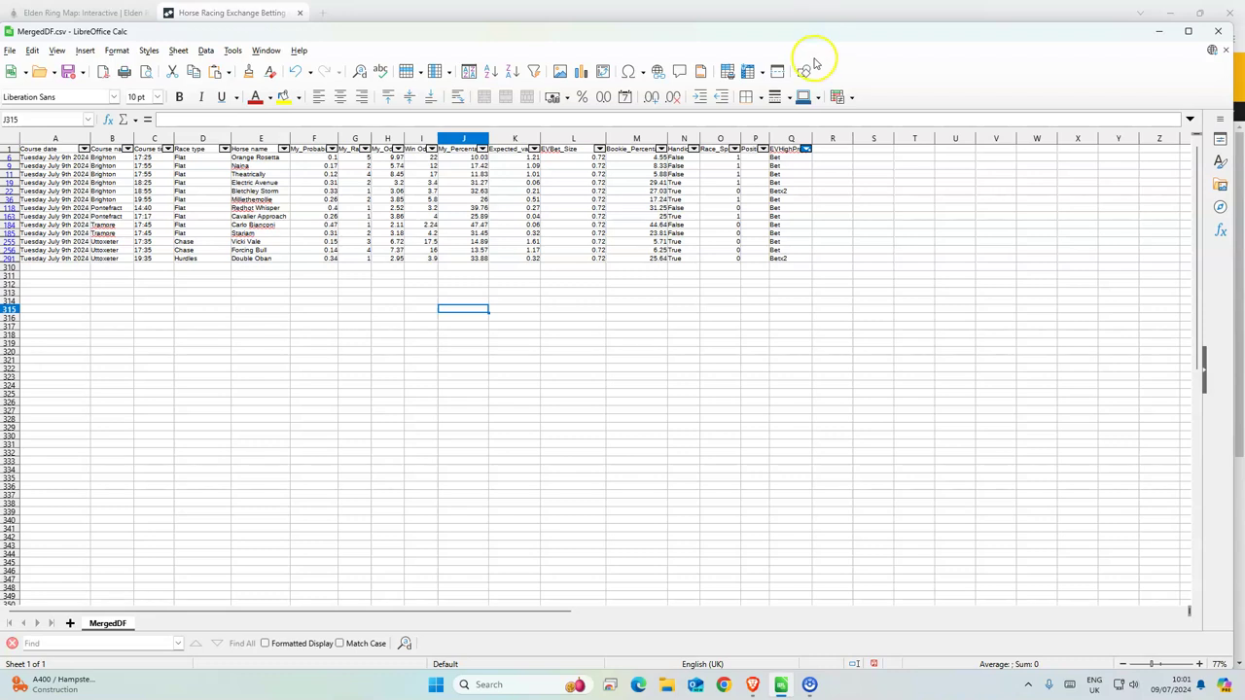
Delete columns F through H, ending with My_Odds, from the MergedDF sheet.
left_click_drag(327, 139, 378, 140)
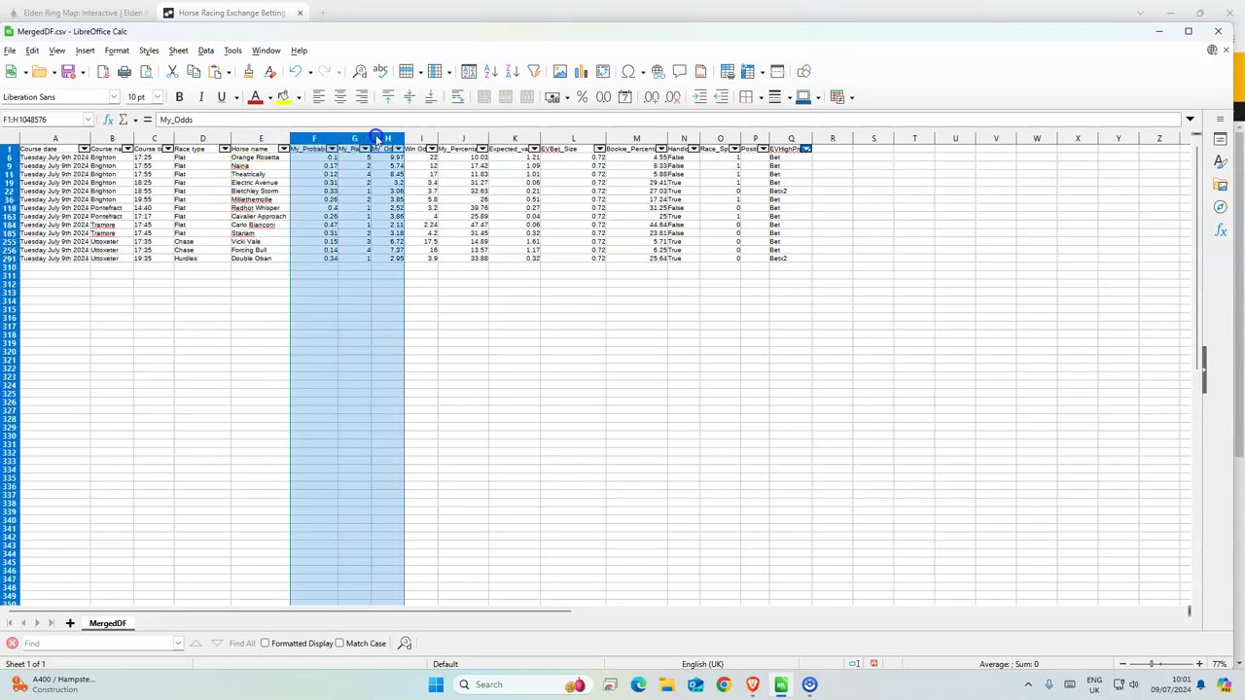
right_click(377, 140)
left_click(420, 237)
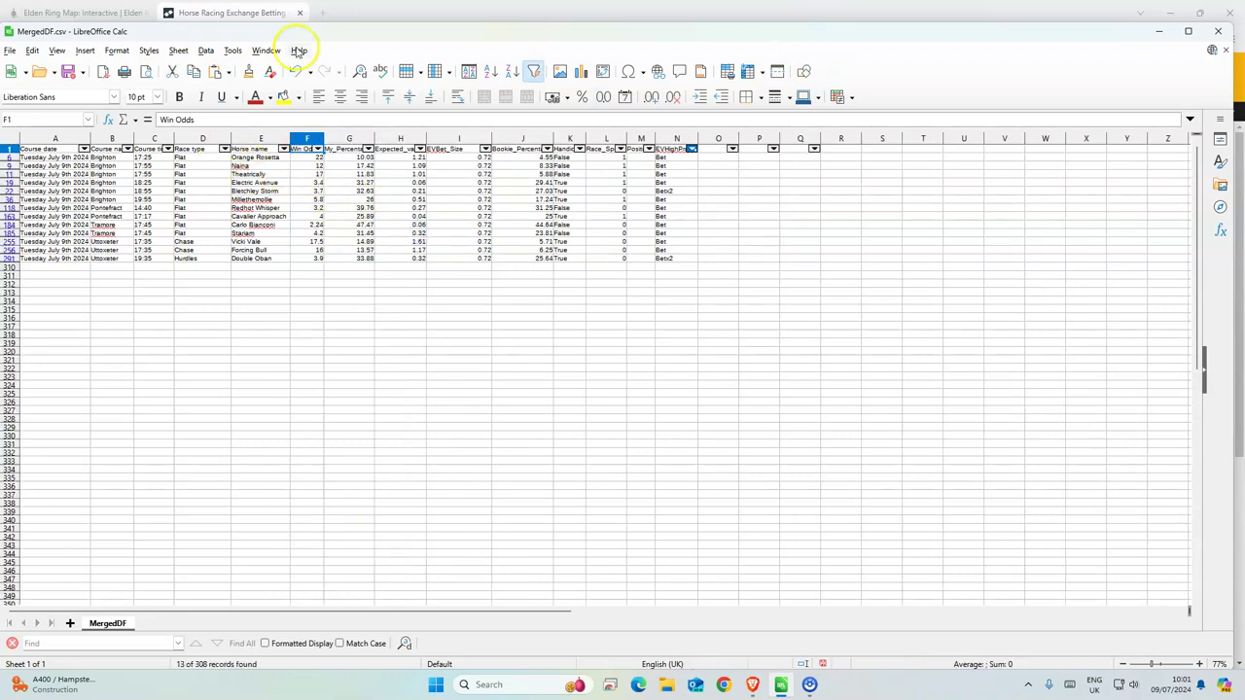
Tile the spreadsheet beside the Betfair browser window and open the 17:25 Brighton race market.
key("super+Right")
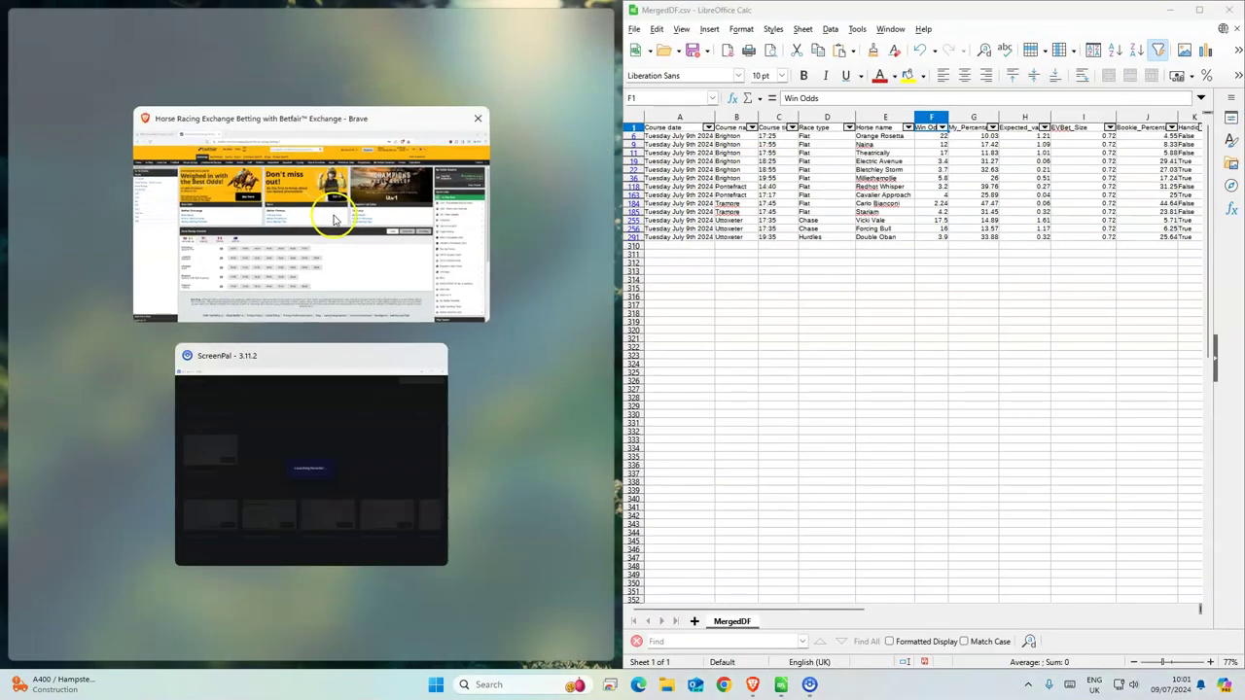
left_click(331, 214)
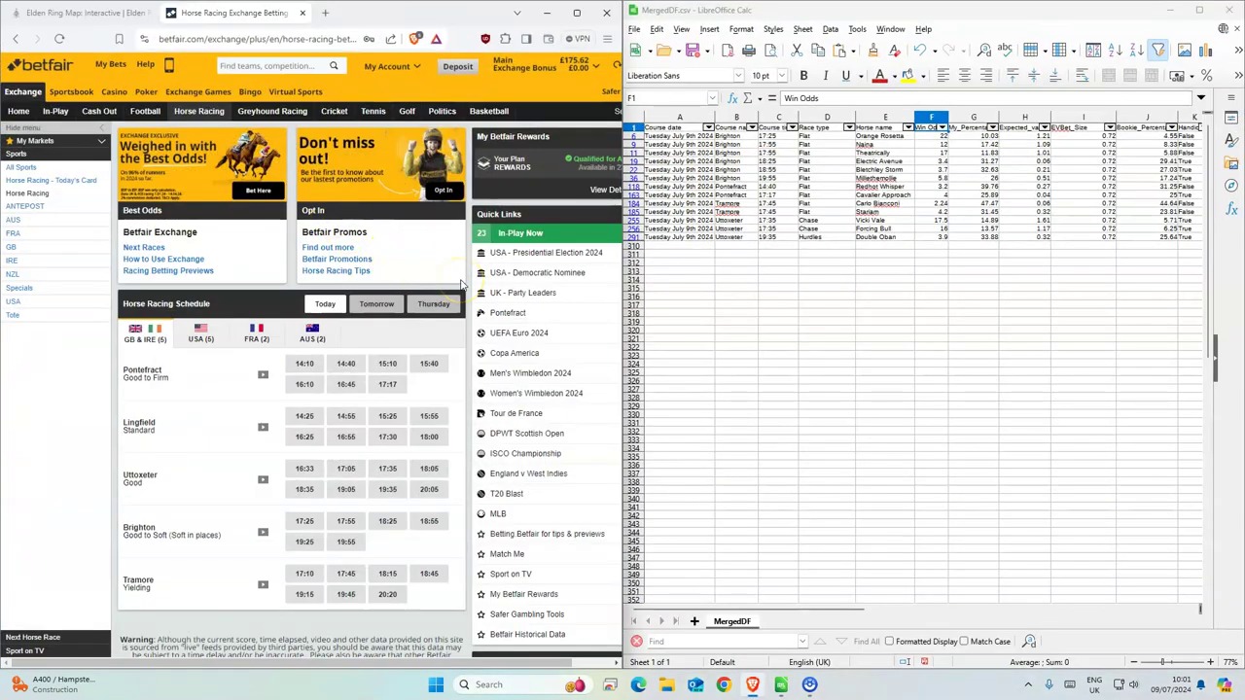
left_click(305, 520)
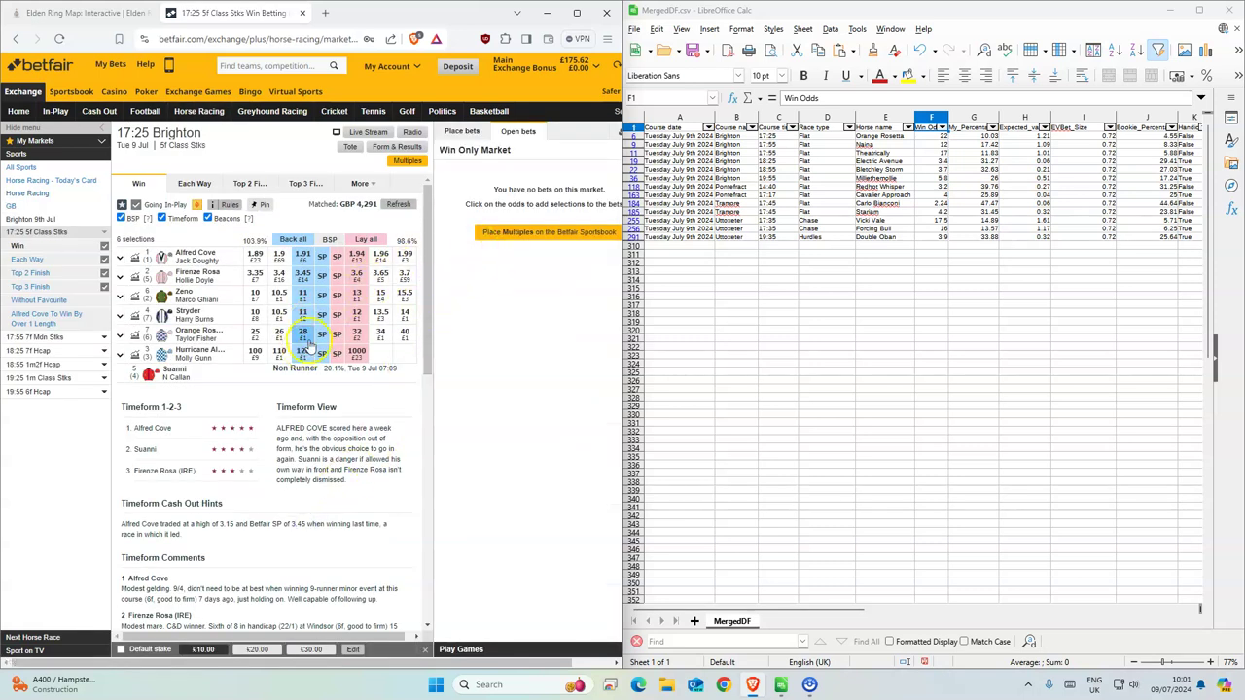
Place and confirm a £1 back bet on Orange Rosetta in the 17:25 Brighton win market.
left_click(305, 333)
left_click(595, 202)
type("1")
left_click(618, 243)
left_click(611, 250)
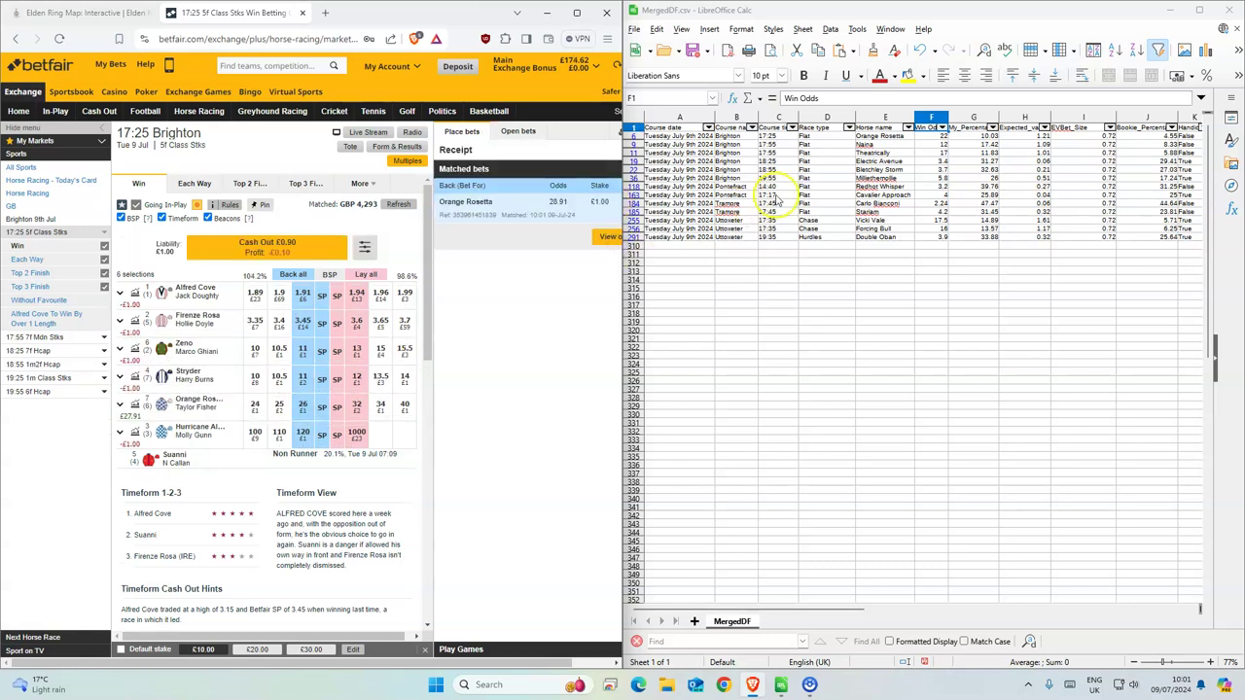
Mark the two 17:55 Brighton rows in the sheet and add Naina and Theatrically to the betslip as back selections from that race.
left_click_drag(768, 144, 894, 154)
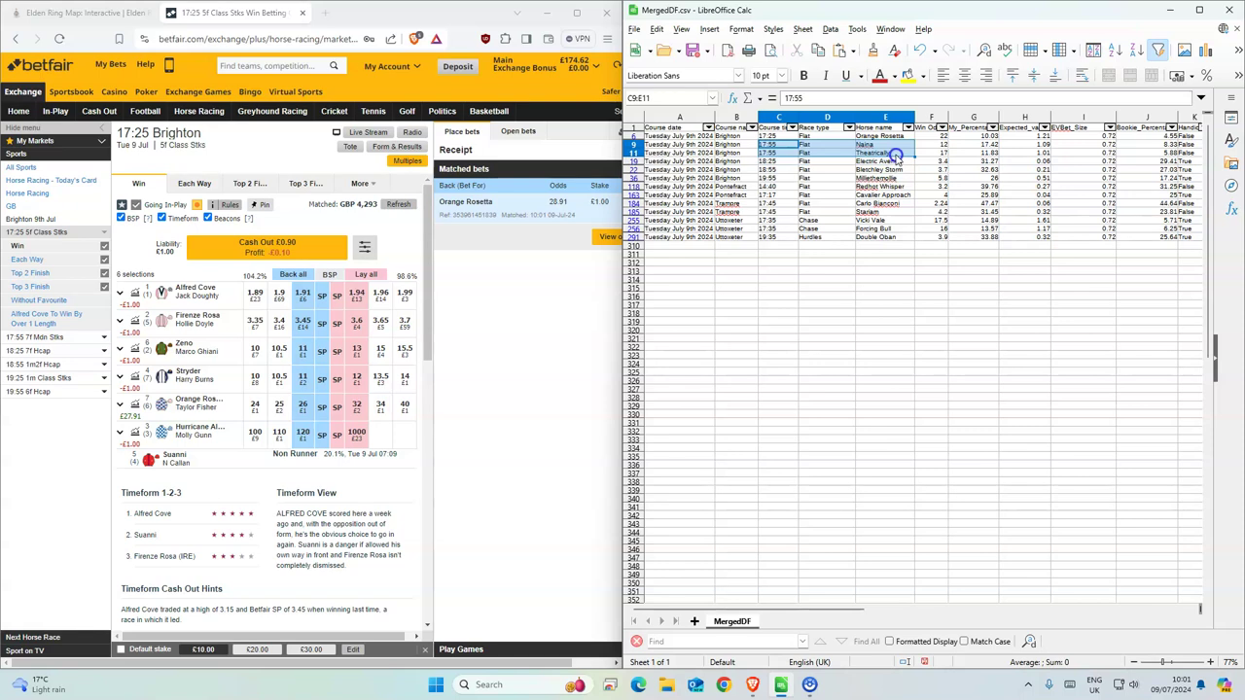
left_click(29, 338)
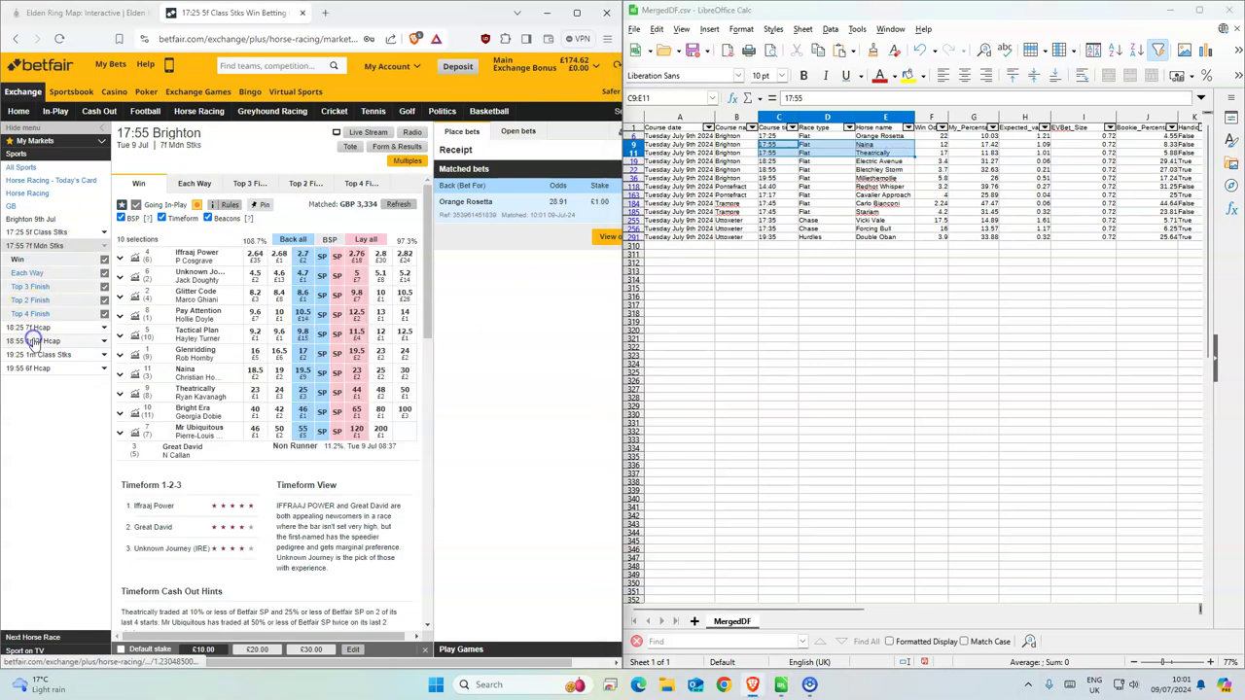
left_click(302, 373)
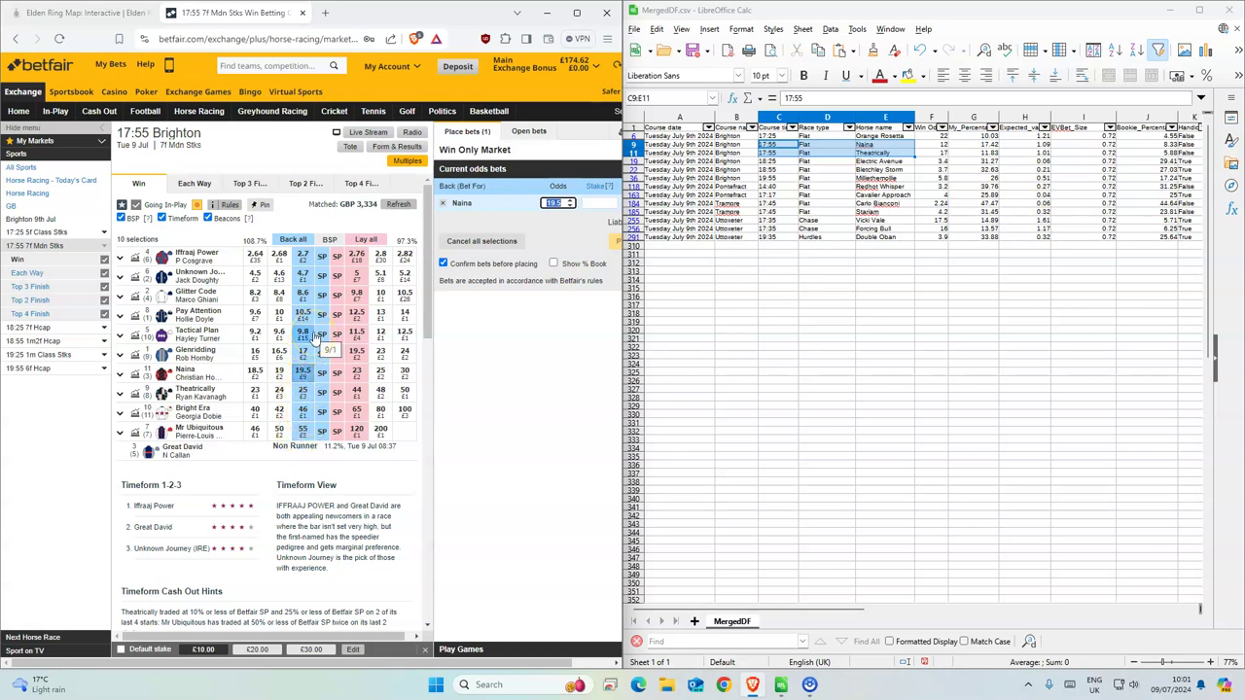
left_click(302, 392)
Stake £1 each on Naina and Theatrically, then place and confirm both bets.
left_click(593, 204)
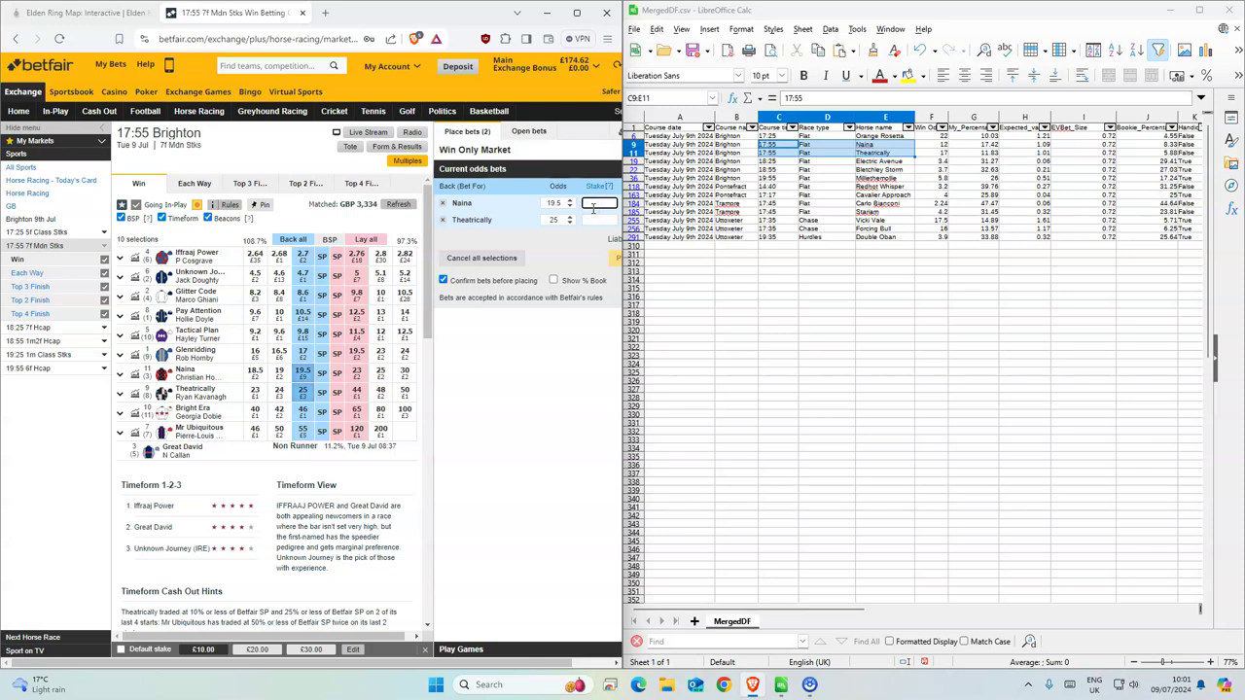
type("1")
left_click(592, 221)
left_click(616, 260)
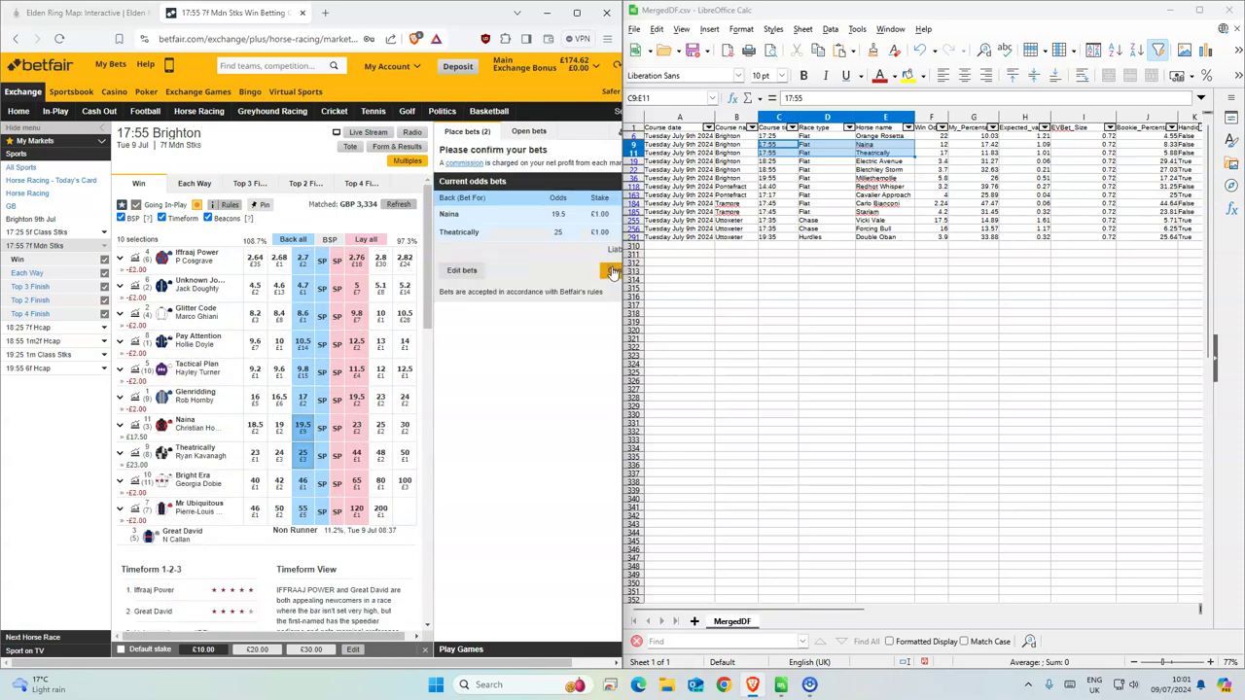
left_click(613, 272)
Find the 18:25 Brighton pick in the sheet and place a £1 back bet on Electric Avenue in that race.
left_click_drag(780, 161, 880, 161)
left_click(59, 331)
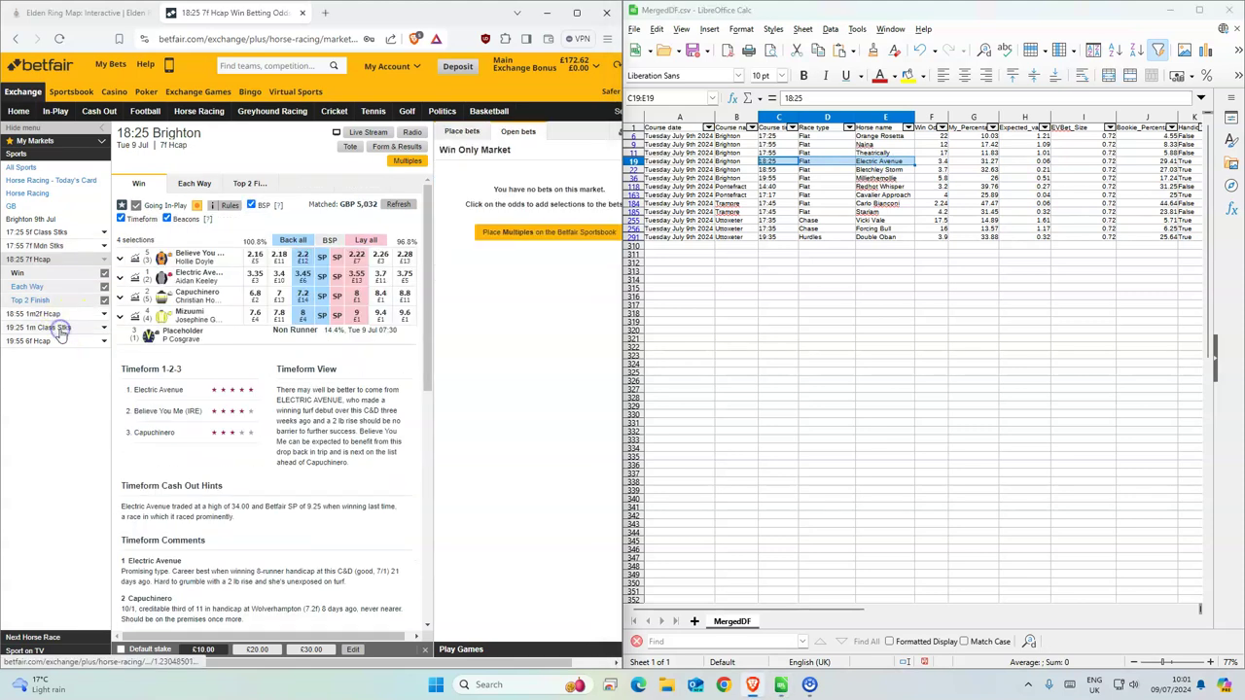
left_click(342, 340)
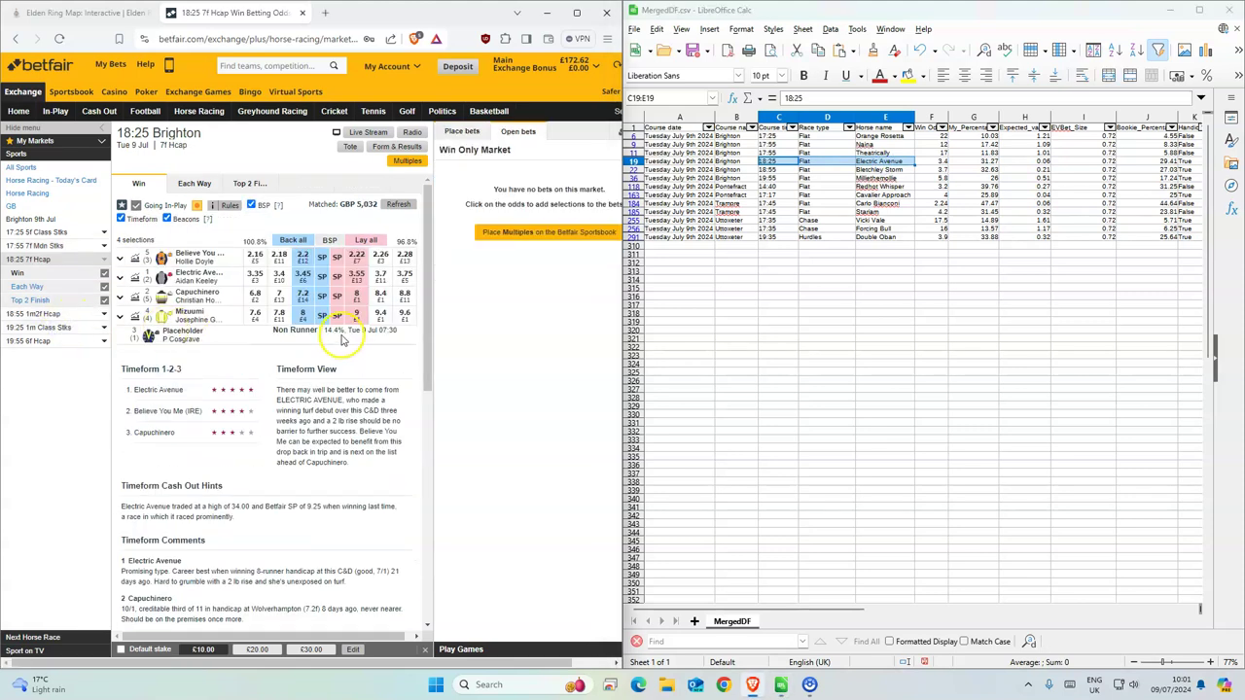
left_click(302, 276)
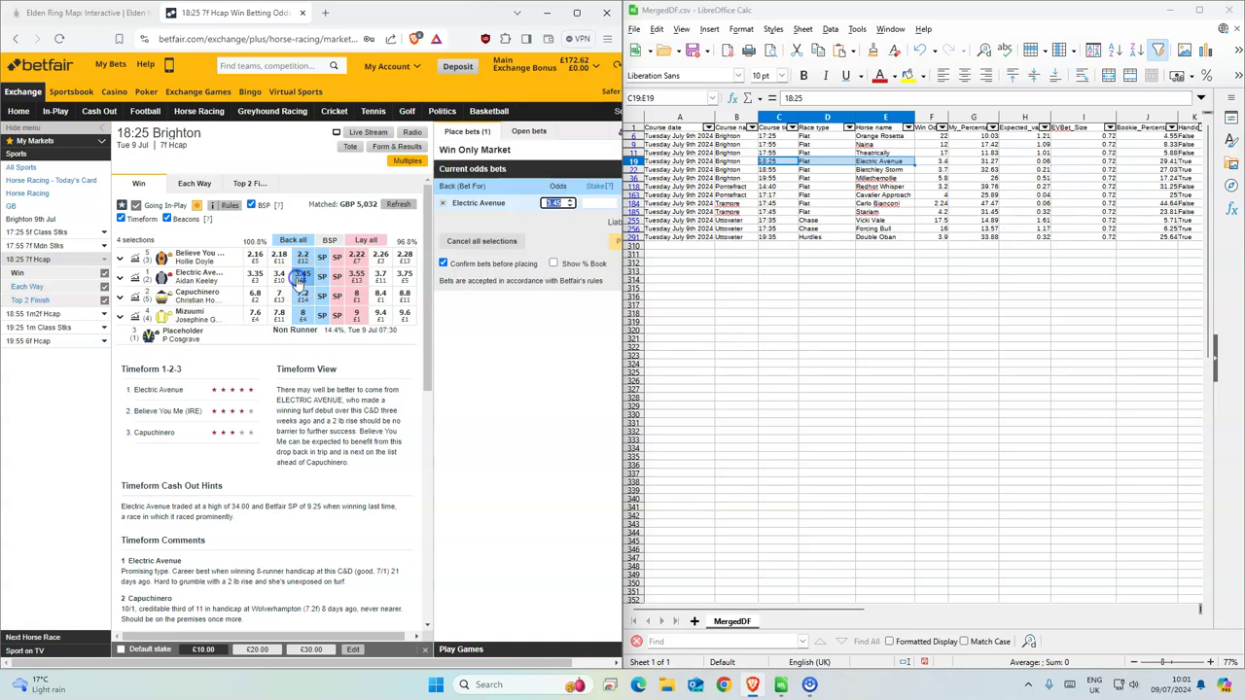
left_click(594, 202)
type("1")
left_click(614, 241)
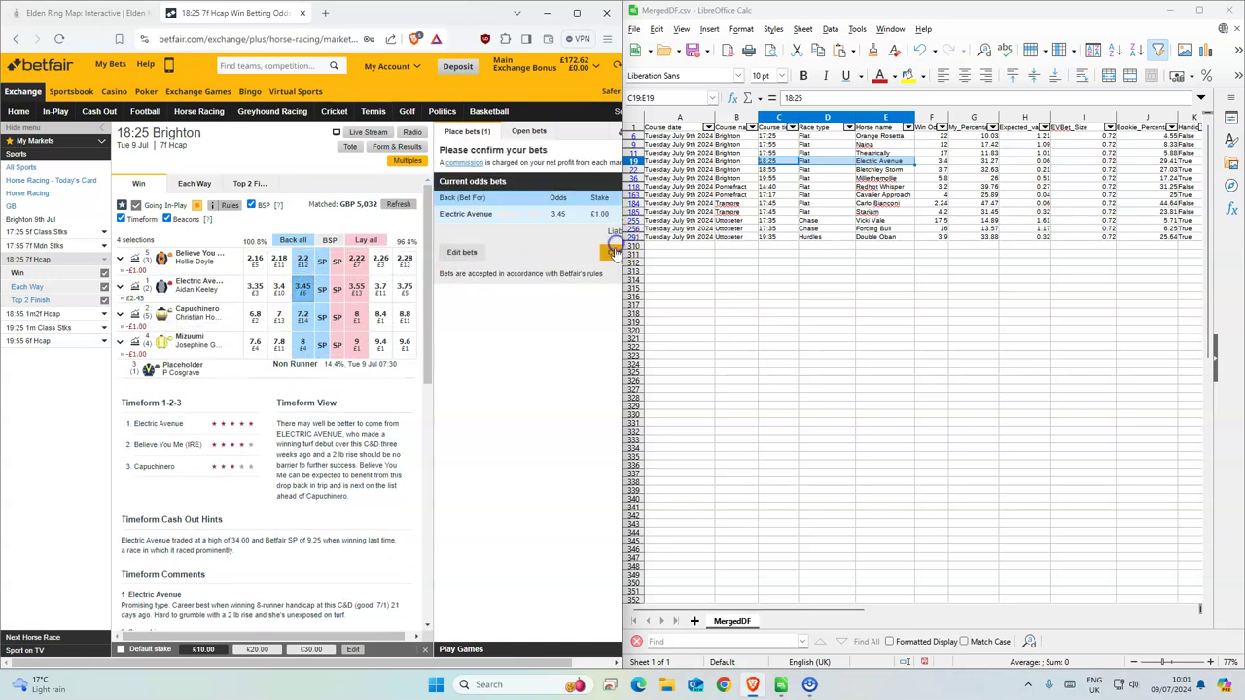
left_click(613, 251)
Open the 18:55 Brighton race listed in the sheet and place a £1 back bet on Bletchley Storm.
left_click(778, 170)
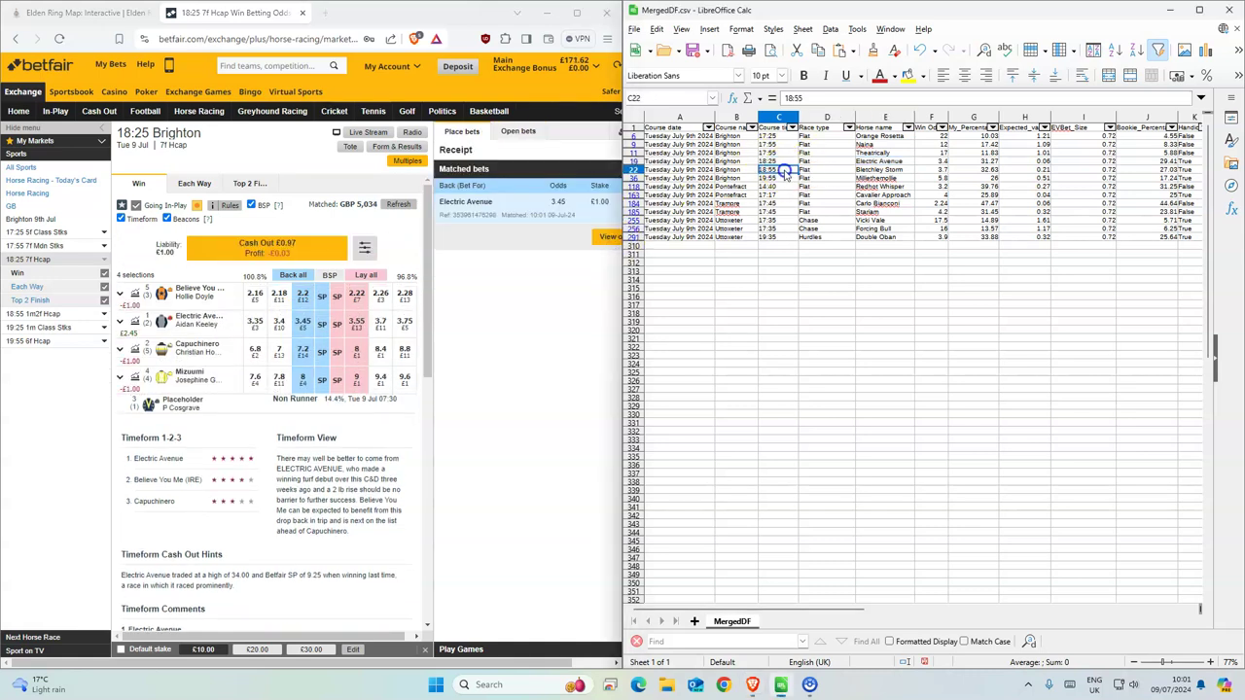
left_click(53, 312)
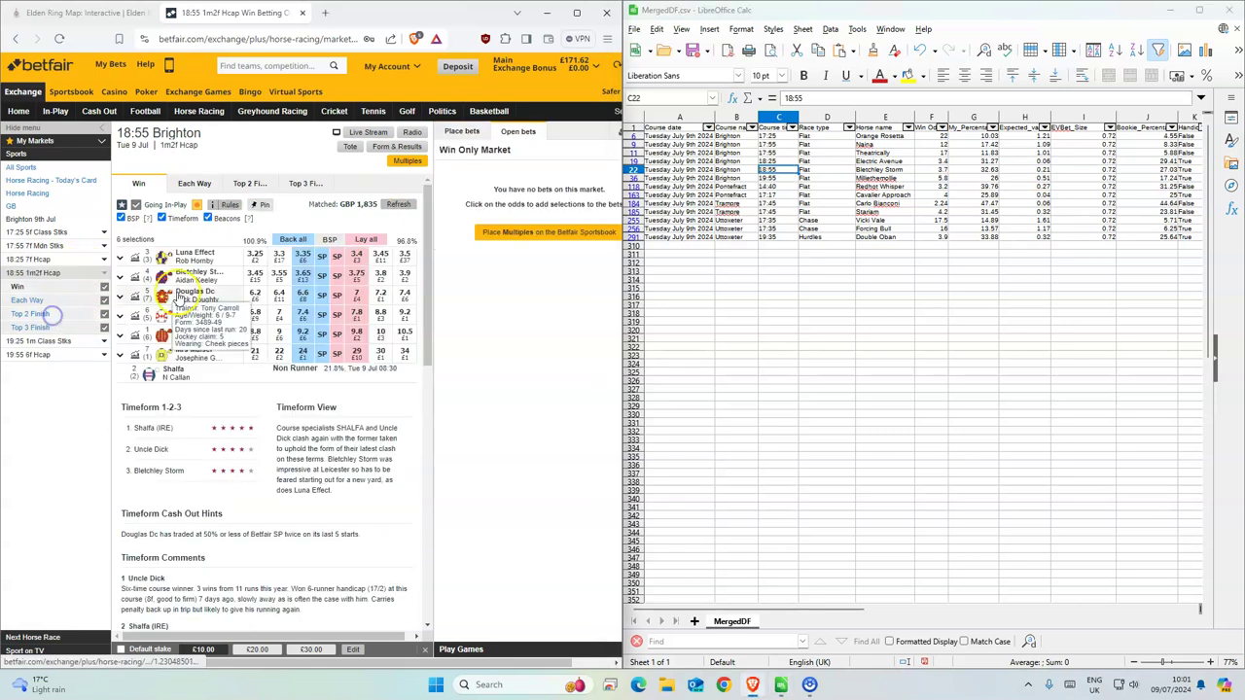
left_click(301, 313)
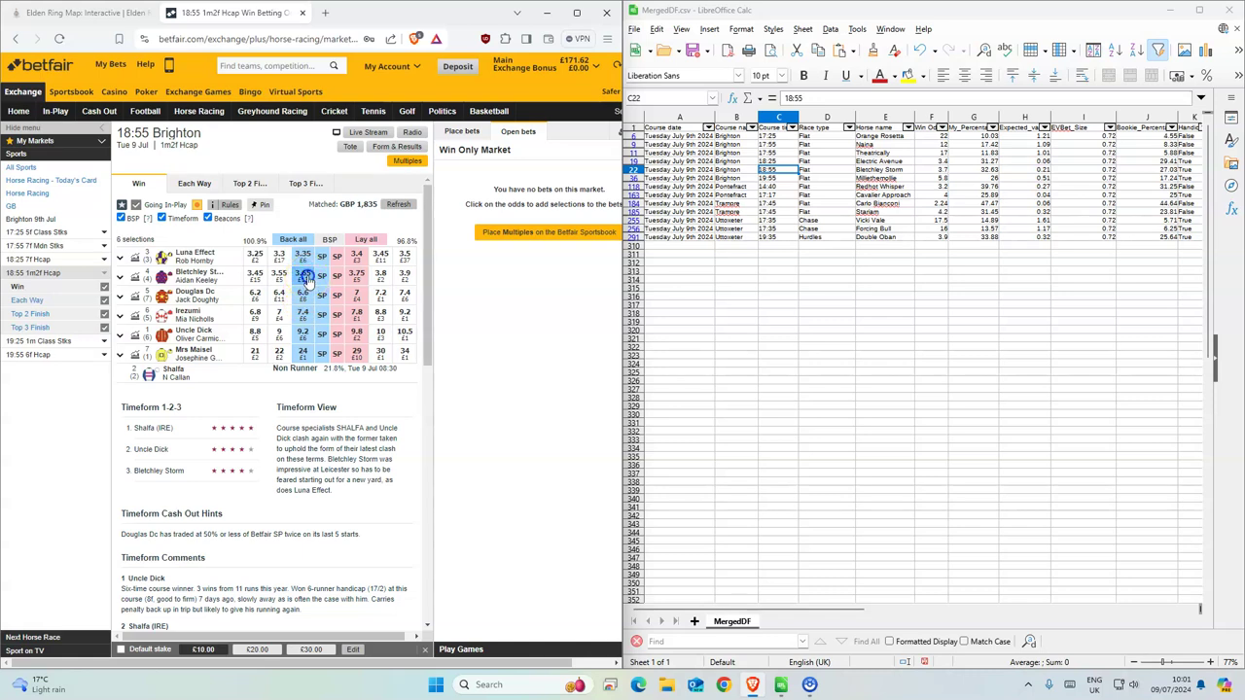
left_click(304, 277)
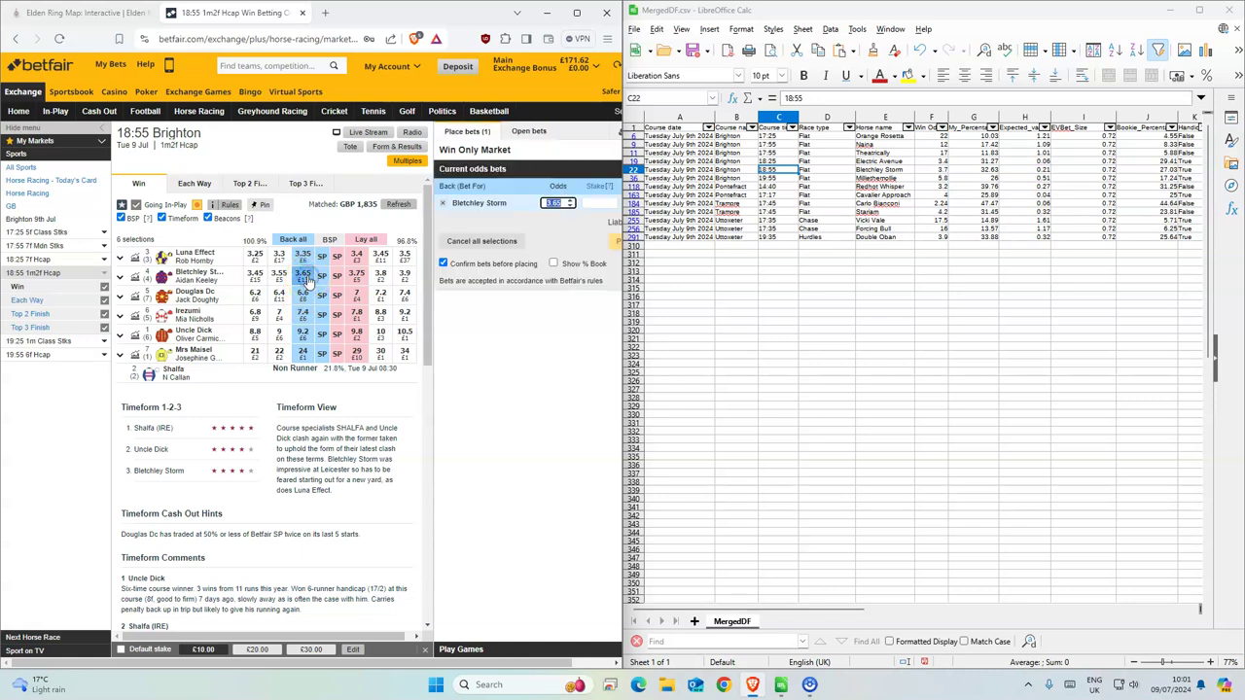
left_click(617, 205)
type("1")
left_click(616, 239)
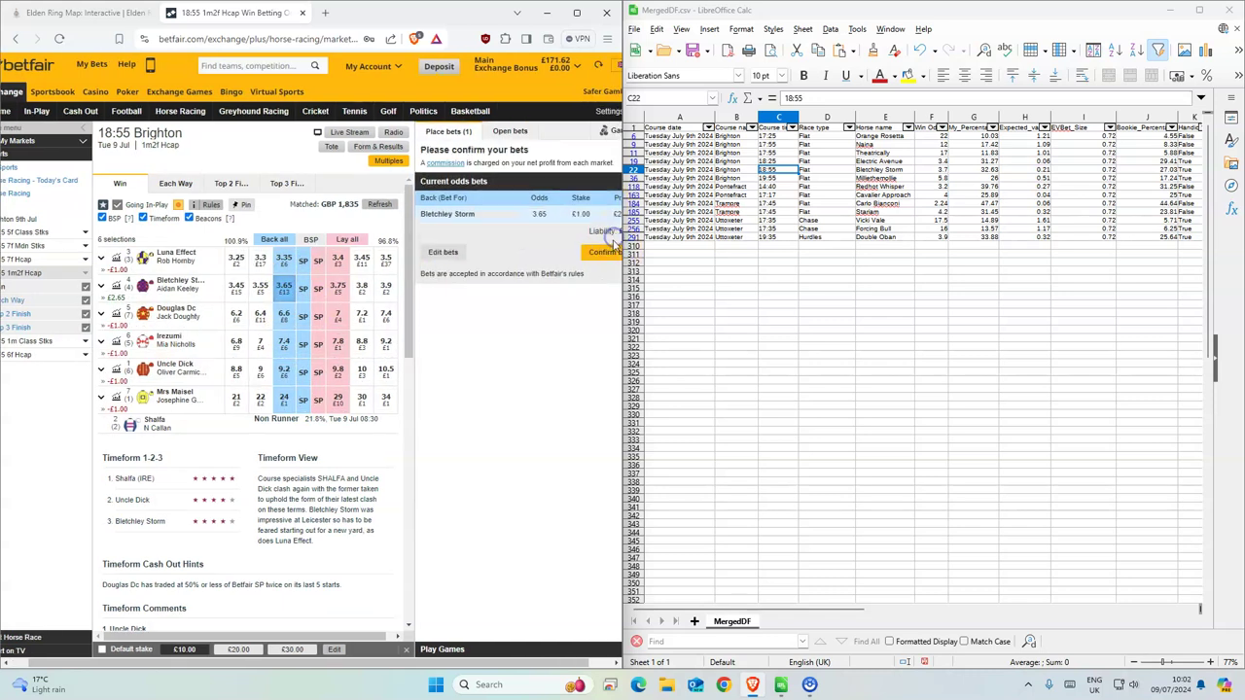
left_click(605, 252)
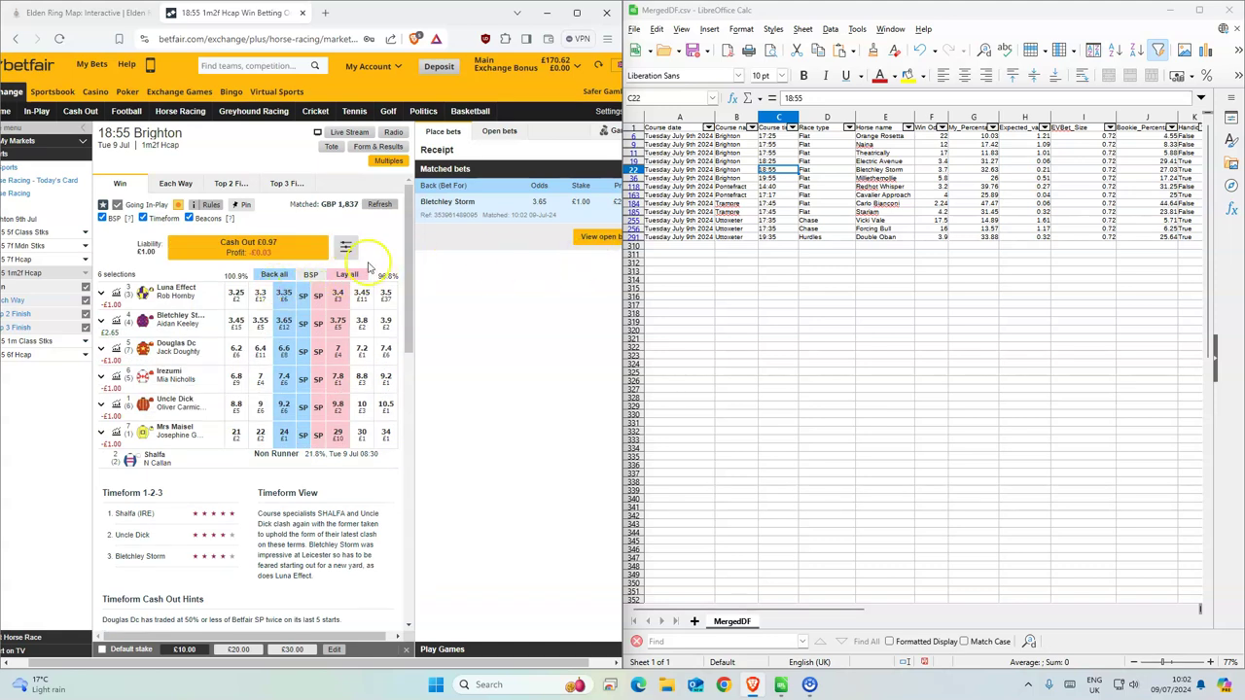
Open the 19:55 Brighton race listed in the sheet and place a £1 back bet on Milliethemollie at odds of 5.8.
left_click_drag(778, 178, 910, 180)
left_click(44, 340)
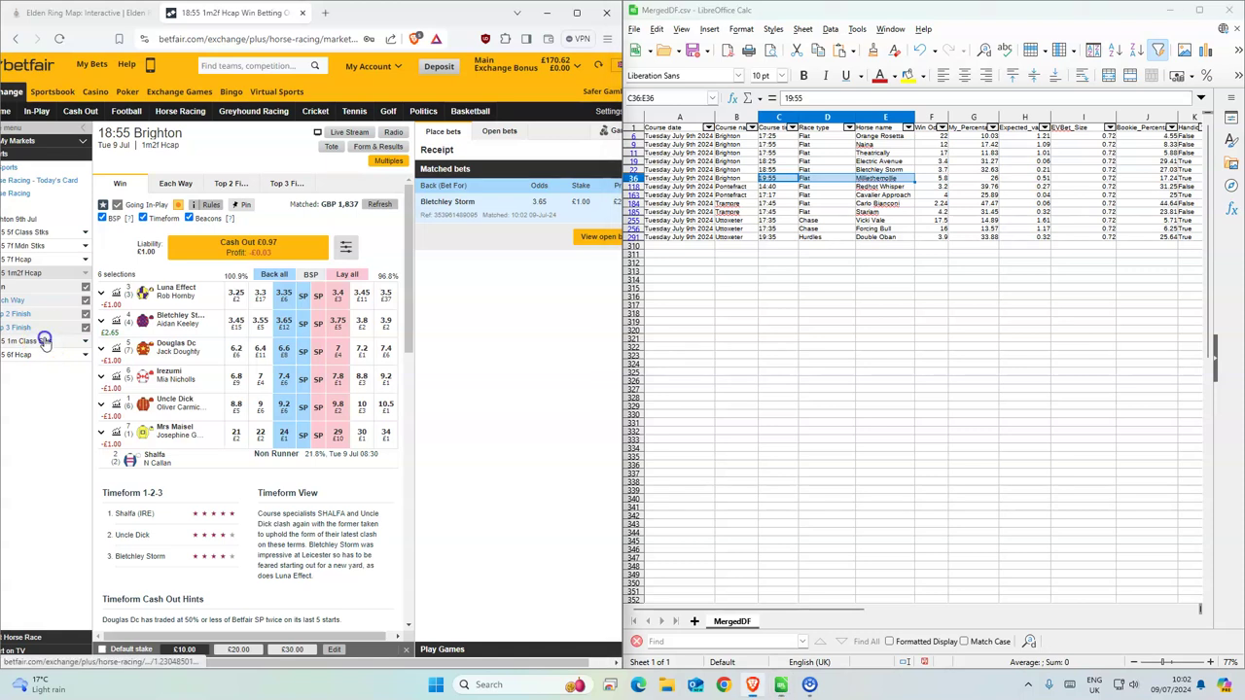
left_click_drag(325, 662, 176, 661)
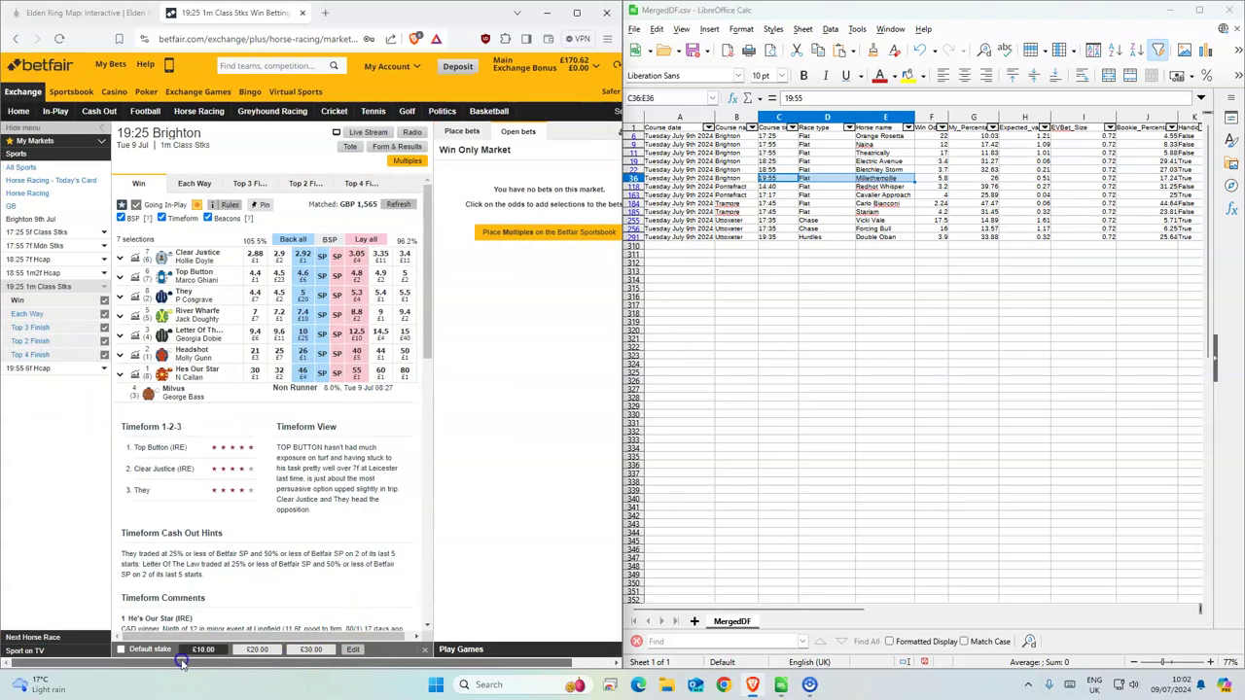
left_click(38, 369)
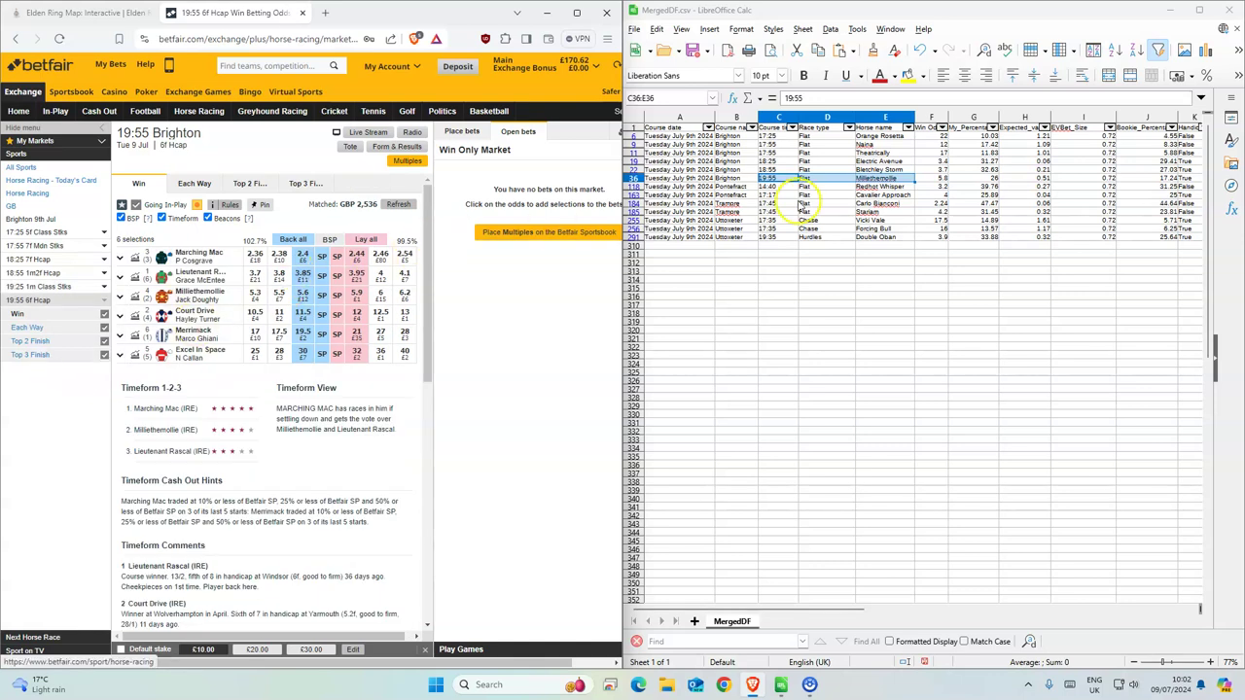
left_click(304, 295)
left_click(322, 286)
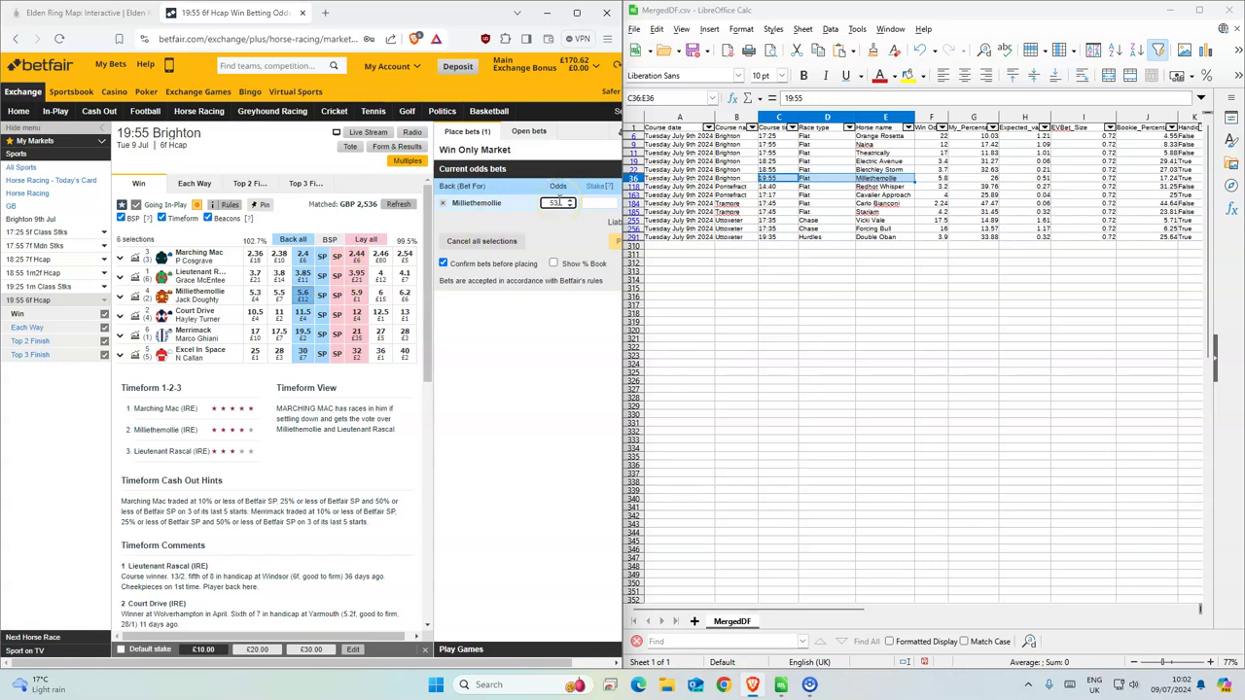
left_click(612, 240)
left_click(608, 252)
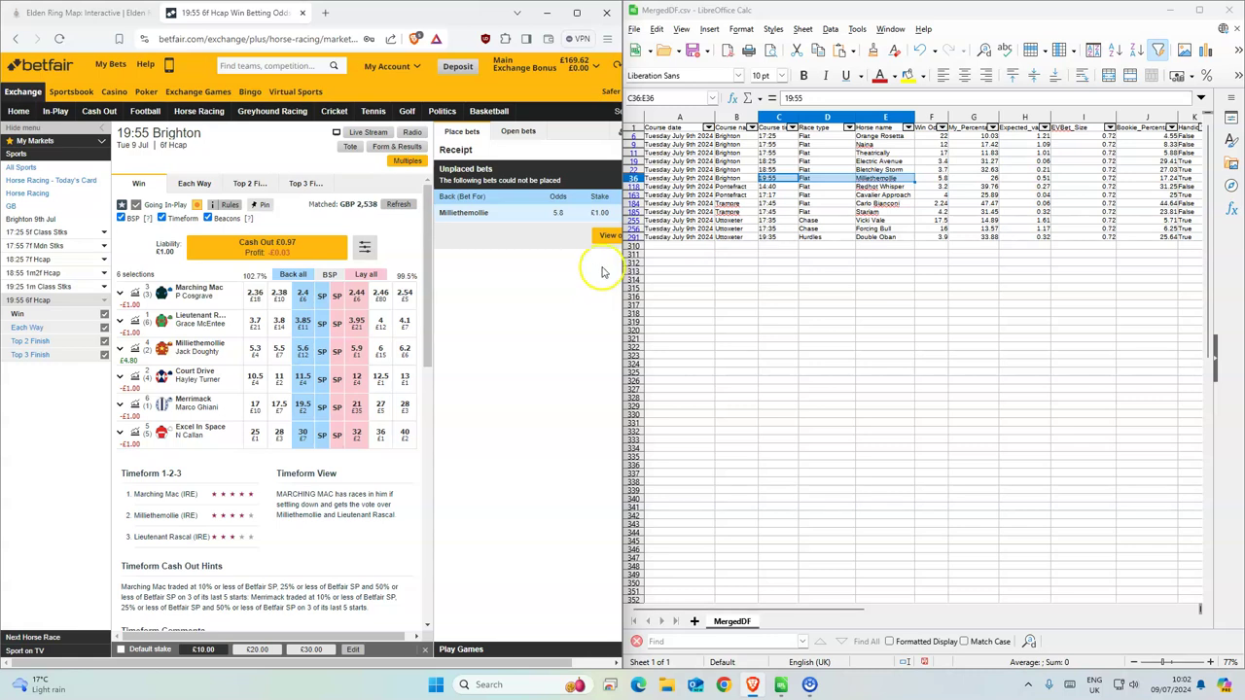
Open the 14:40 Pontefract race from the horse racing schedule and place a £1 back bet on Redhot Whisper.
left_click(768, 188)
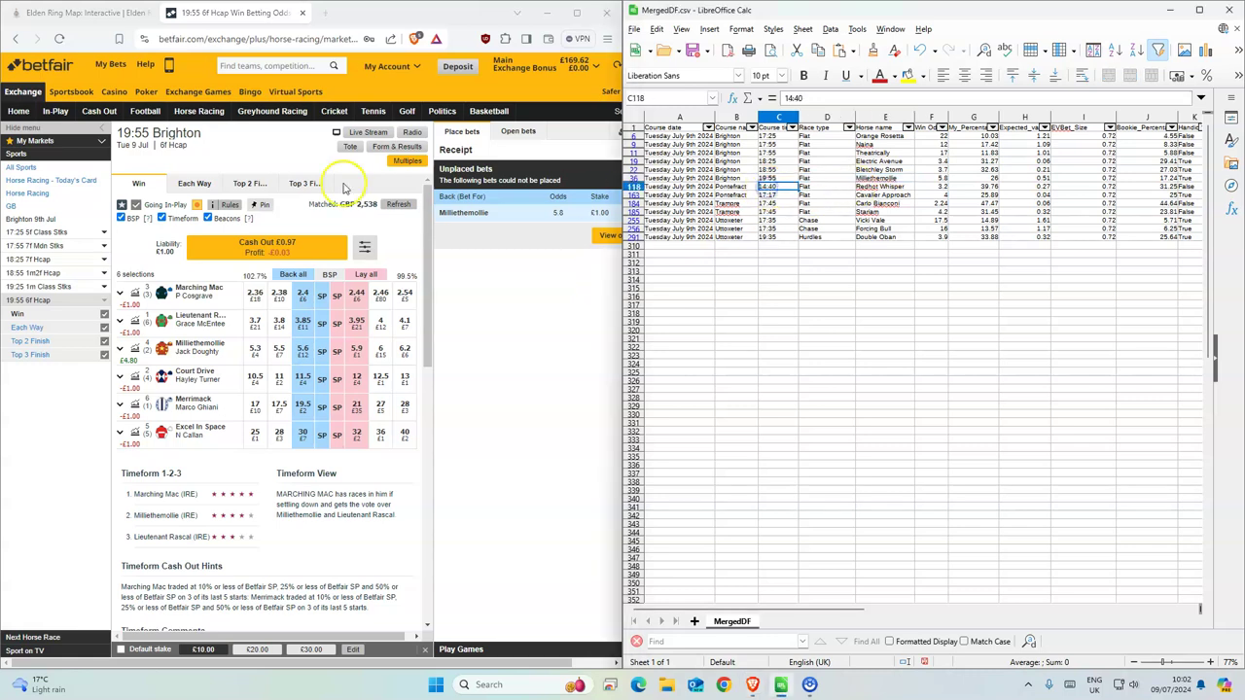
left_click(179, 114)
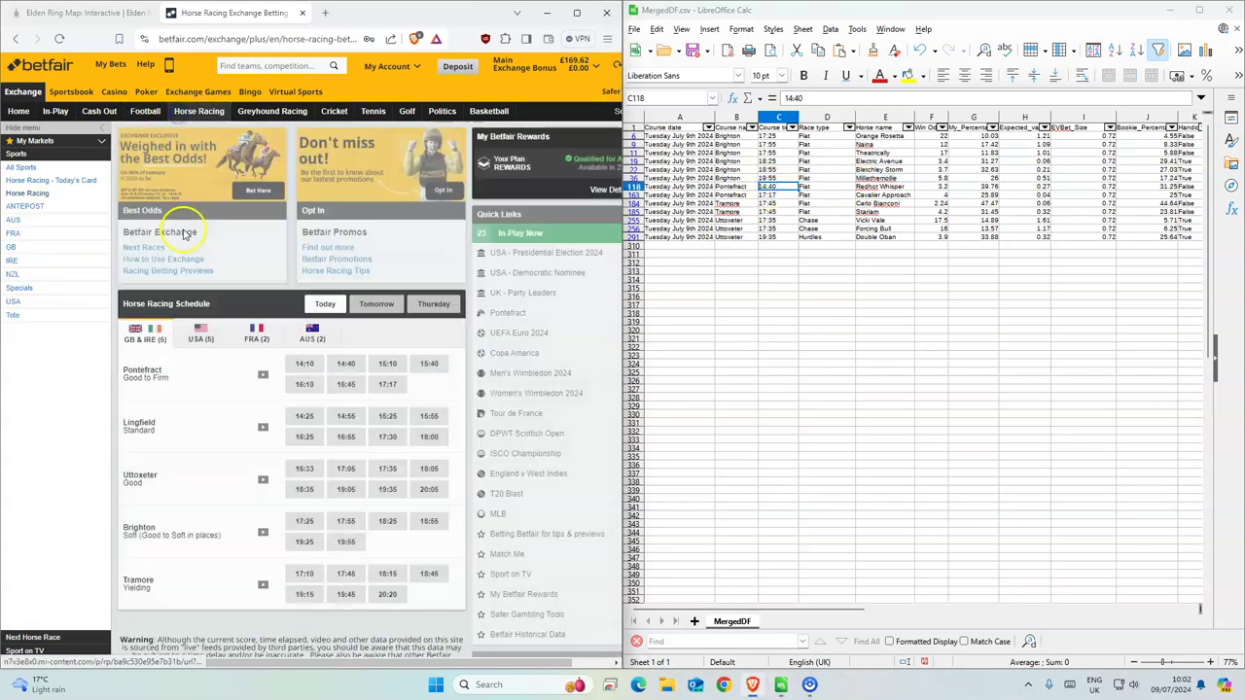
left_click(346, 362)
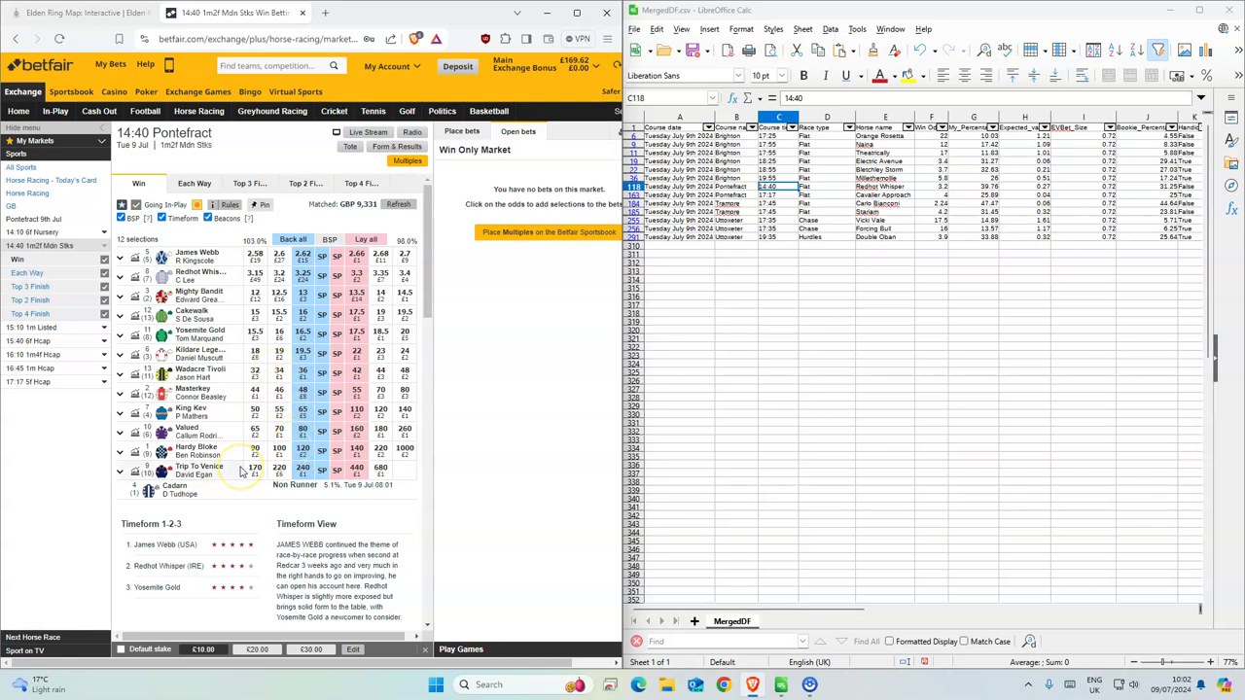
left_click(306, 277)
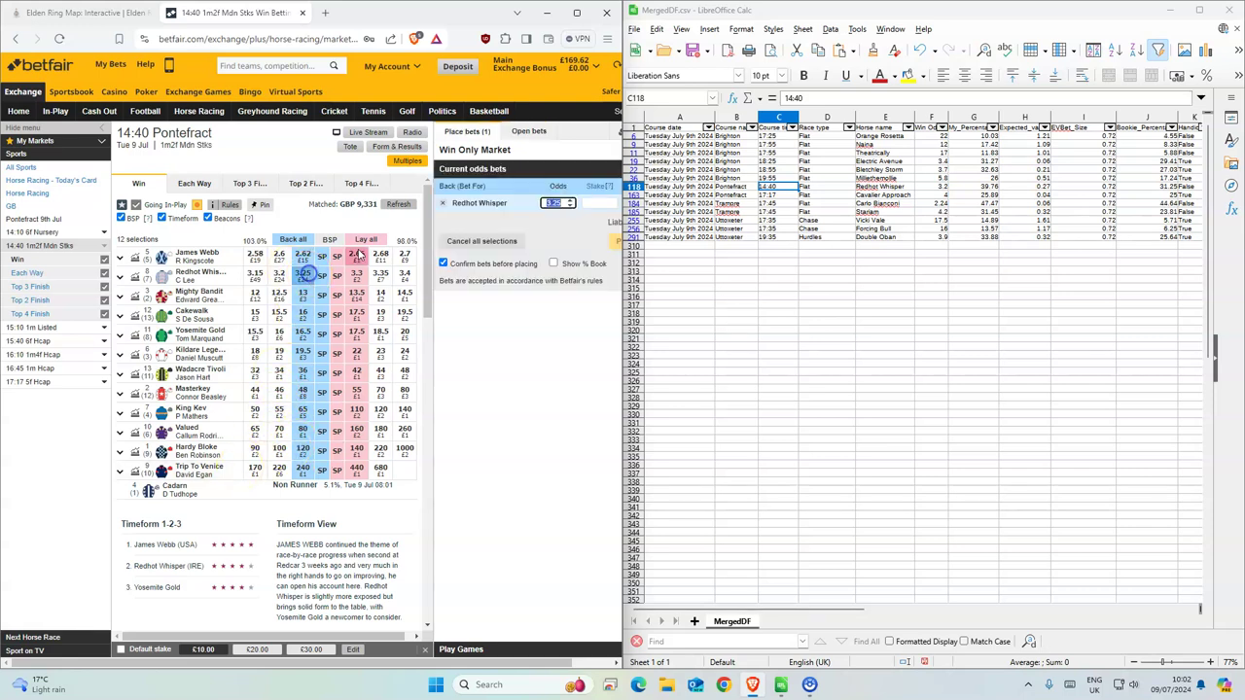
left_click(613, 201)
type("1")
left_click(612, 240)
left_click(611, 239)
Open the 17:17 Pontefract race listed in the sheet and place a £1 back bet on Cavalier Approach.
left_click(778, 196)
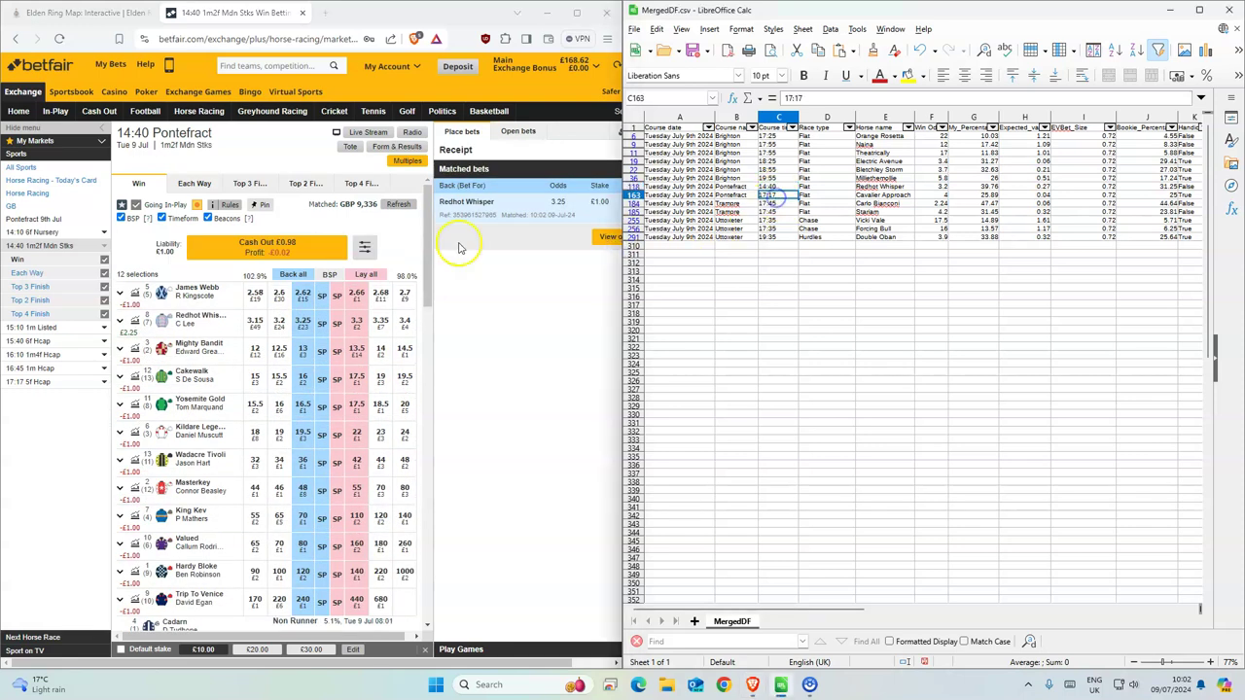
left_click(39, 381)
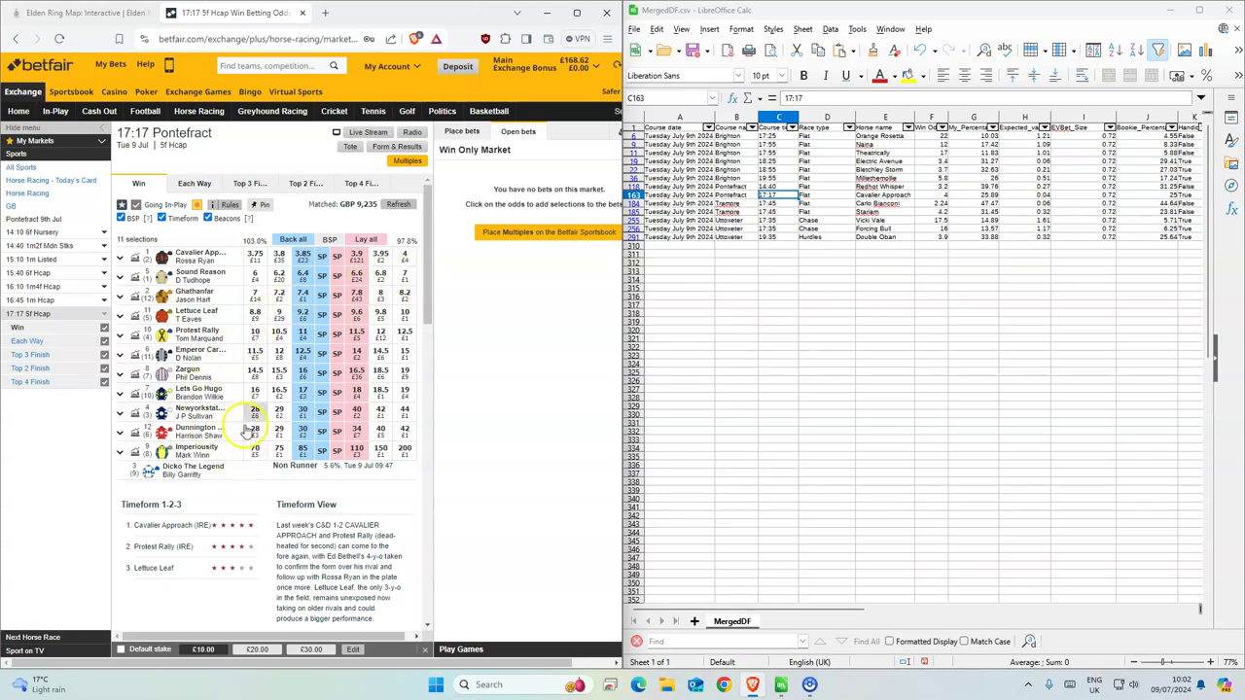
left_click(302, 255)
left_click(598, 202)
type("1")
left_click(613, 248)
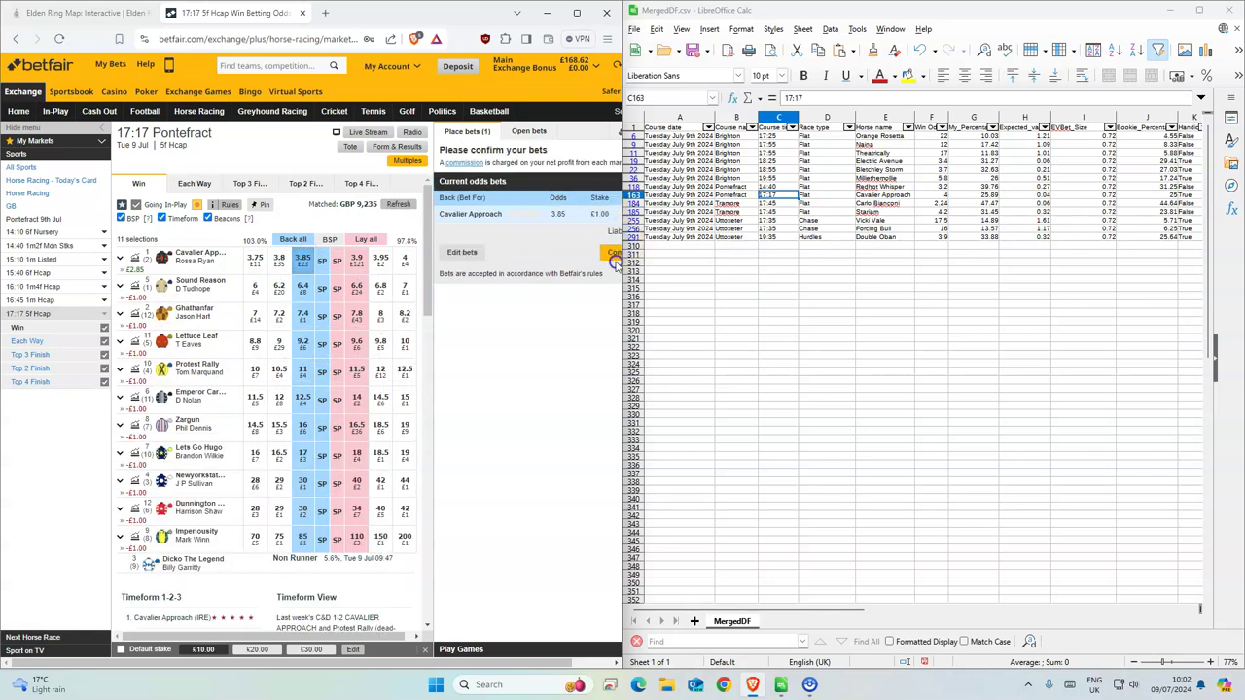
left_click(614, 253)
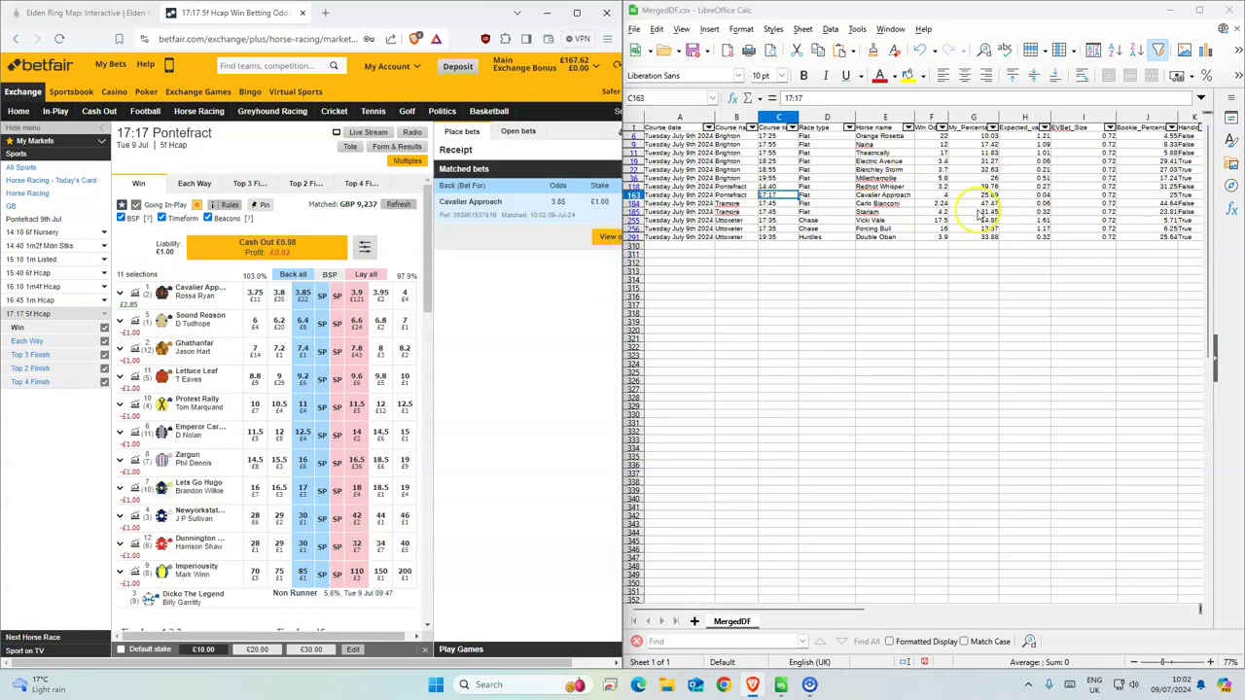
left_click_drag(943, 196, 901, 181)
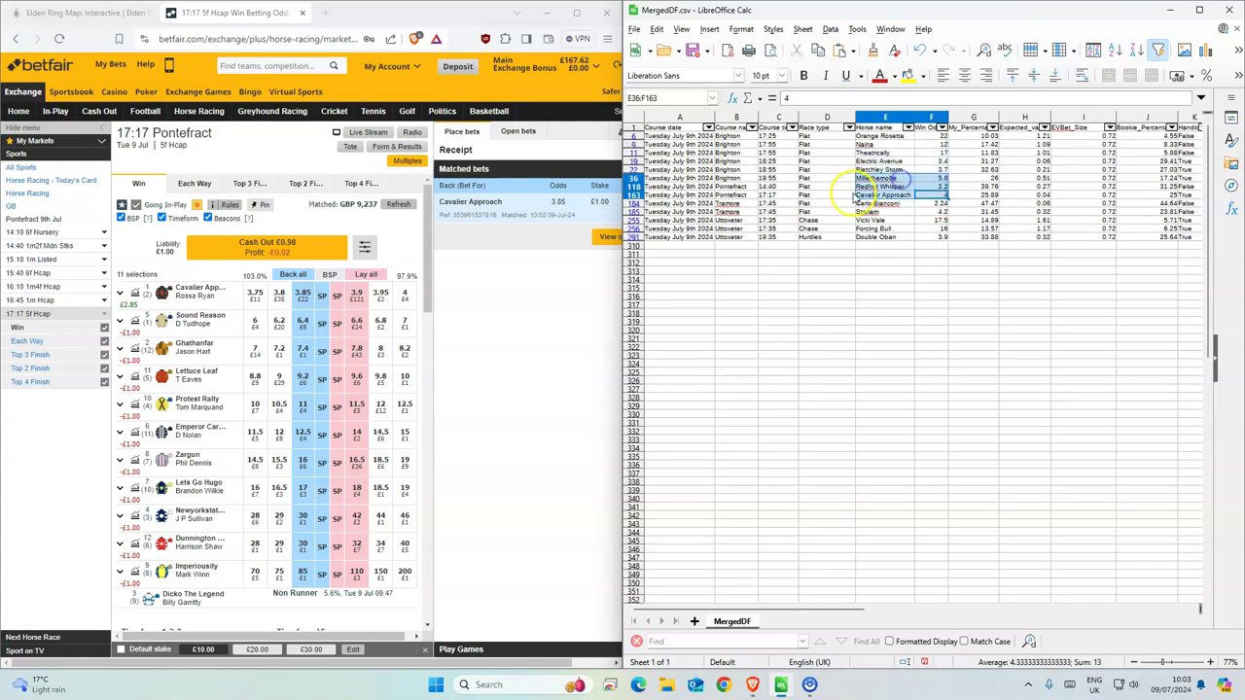
Open the 17:45 Tramore race from the horse racing schedule and highlight Carlo Bianconi and Stariam in the sheet.
left_click(827, 204)
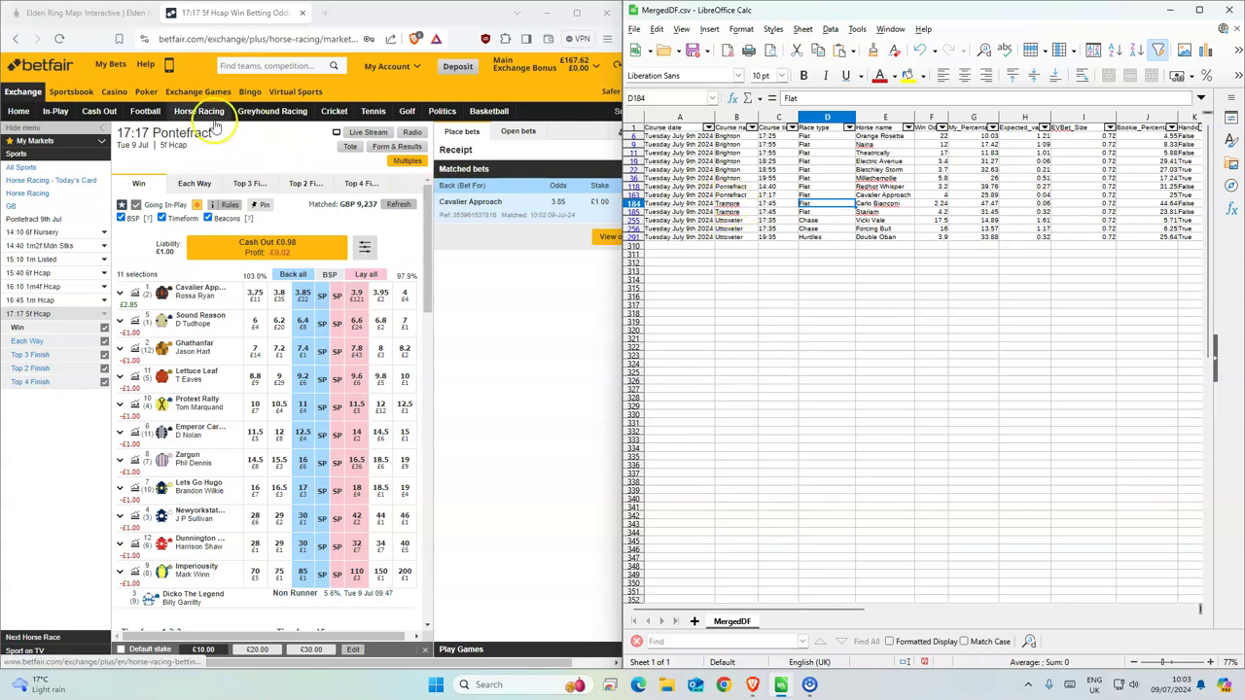
left_click(214, 121)
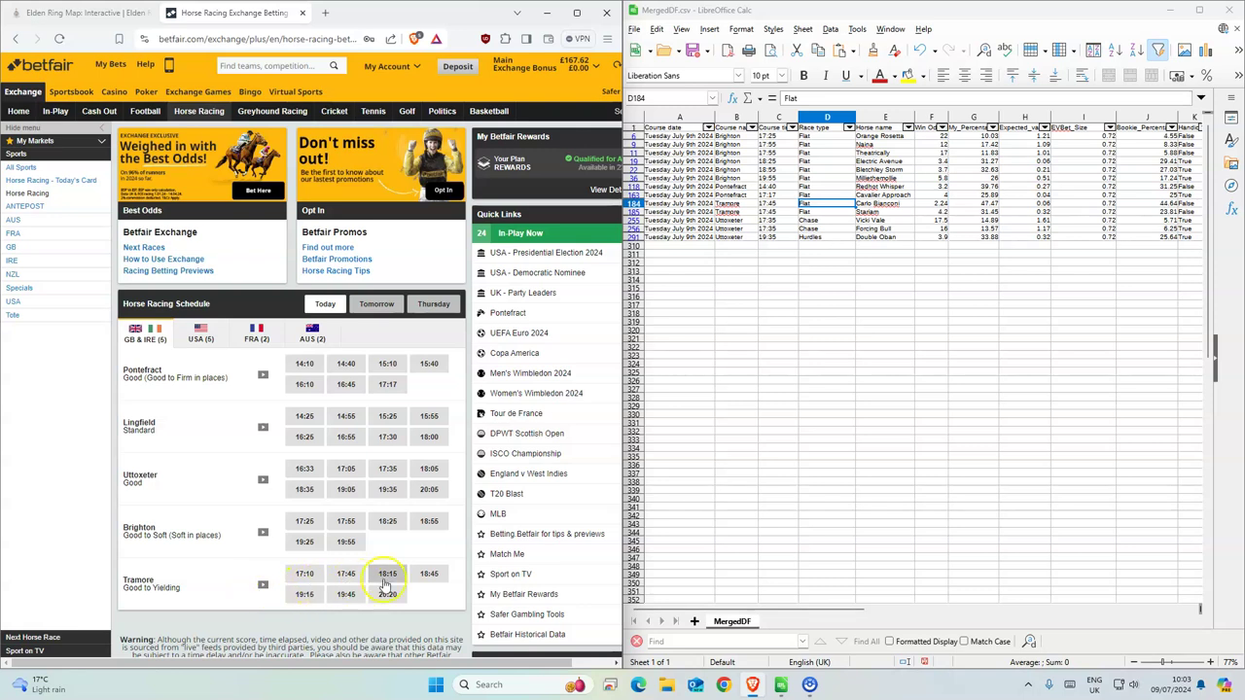
left_click(346, 574)
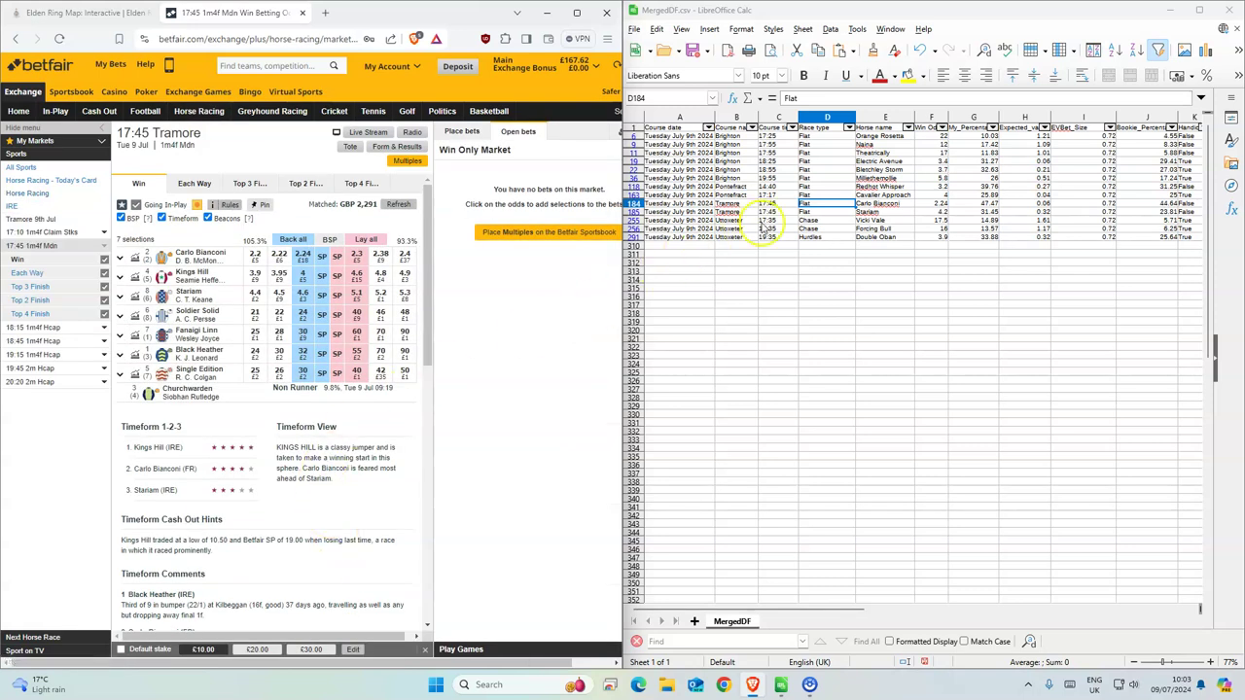
left_click_drag(902, 201, 831, 211)
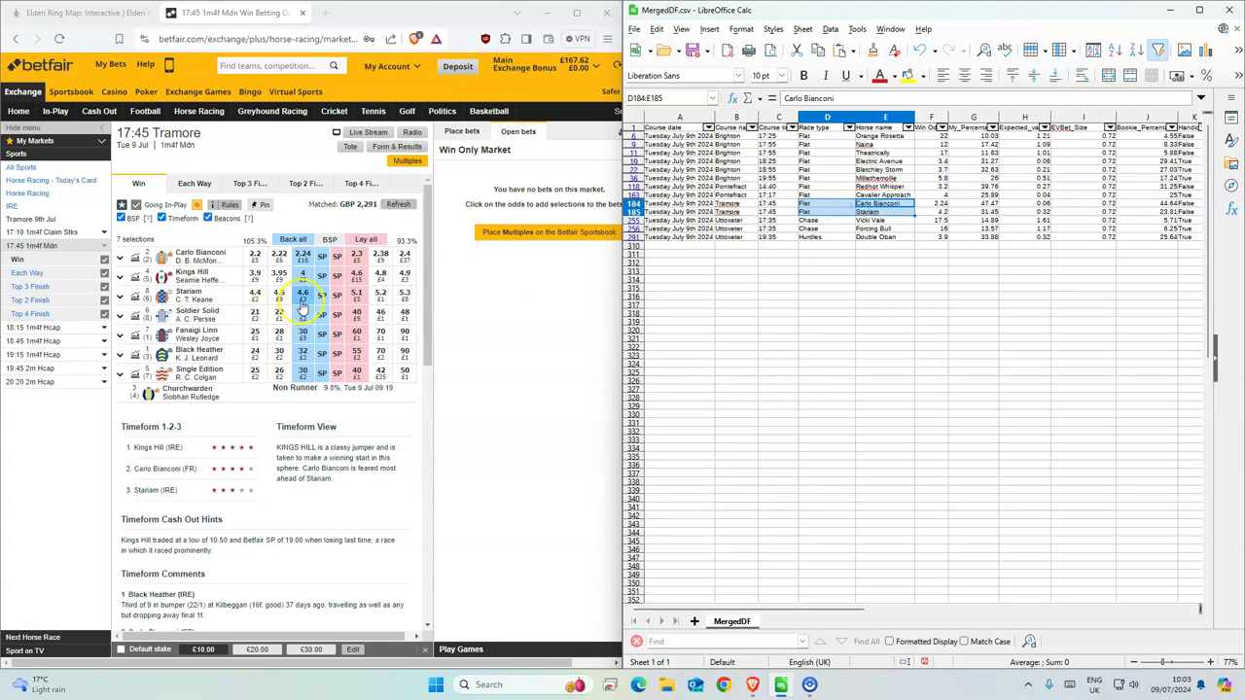
Place £1 back bets on Carlo Bianconi at odds of 2.24 and Stariam at odds of 4.6.
left_click(303, 300)
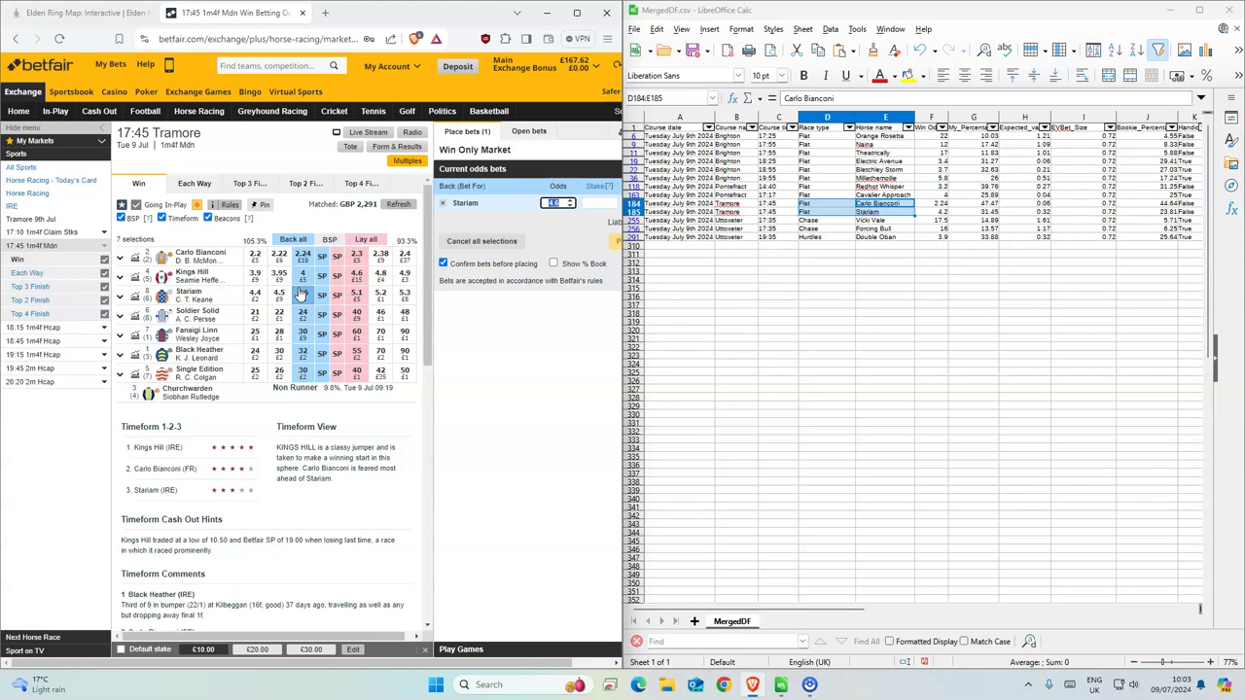
left_click(302, 256)
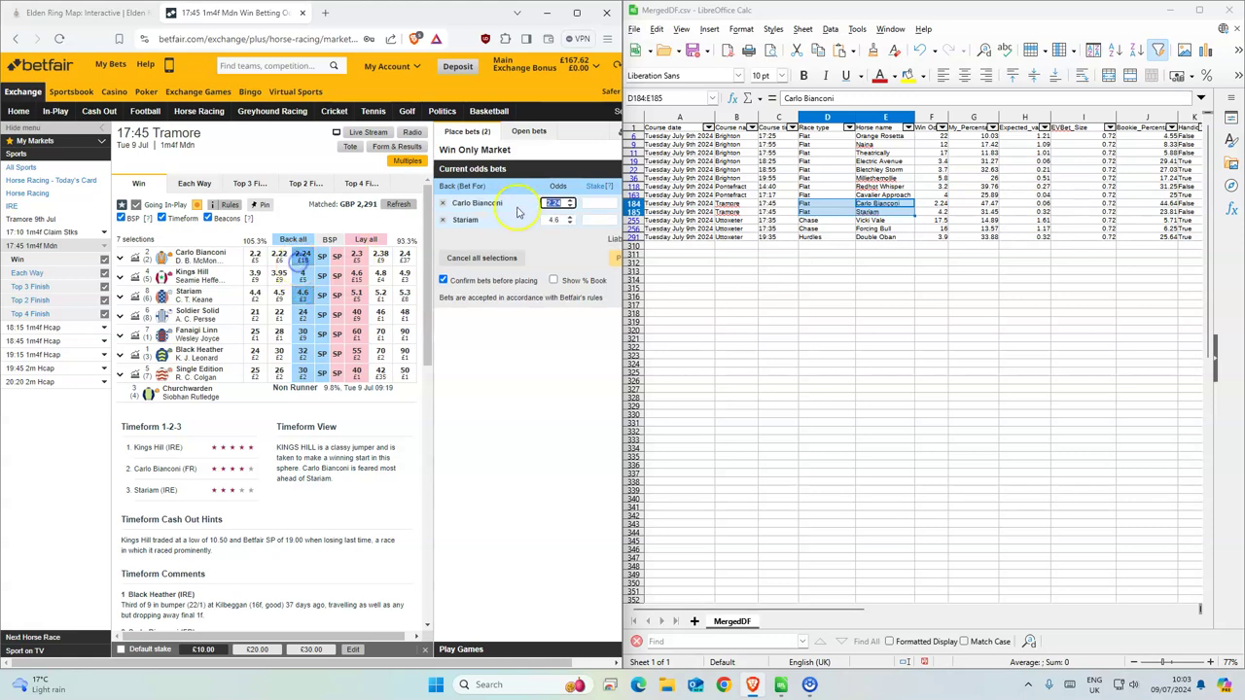
left_click(594, 200)
type("11")
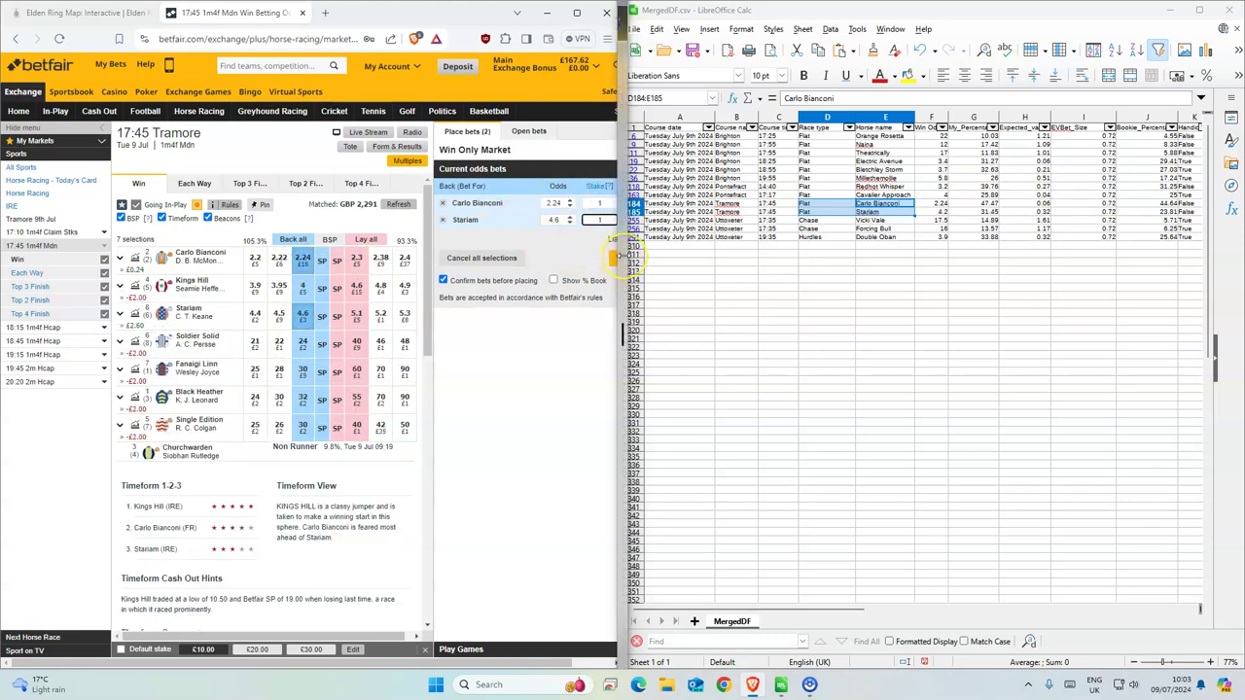
left_click(613, 257)
left_click(613, 259)
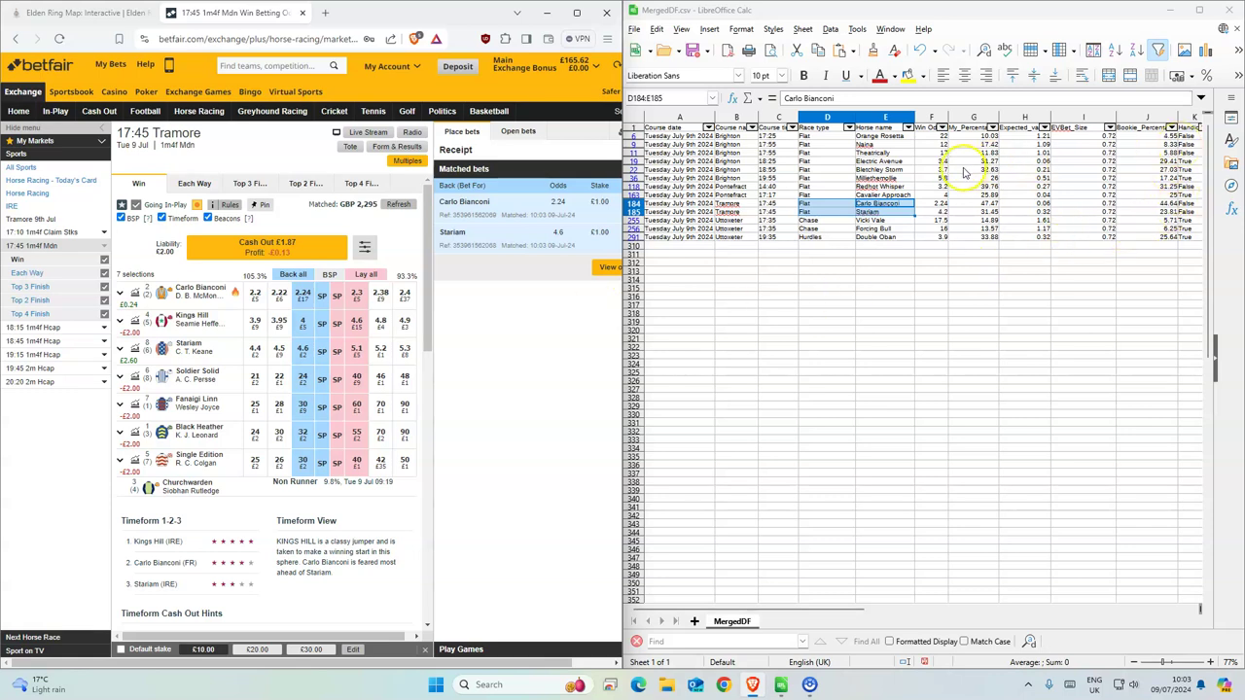
Open the 17:35 Uttoxeter race from the horse racing schedule and highlight Vicki Vale and Forcing Bull in the sheet.
left_click(199, 111)
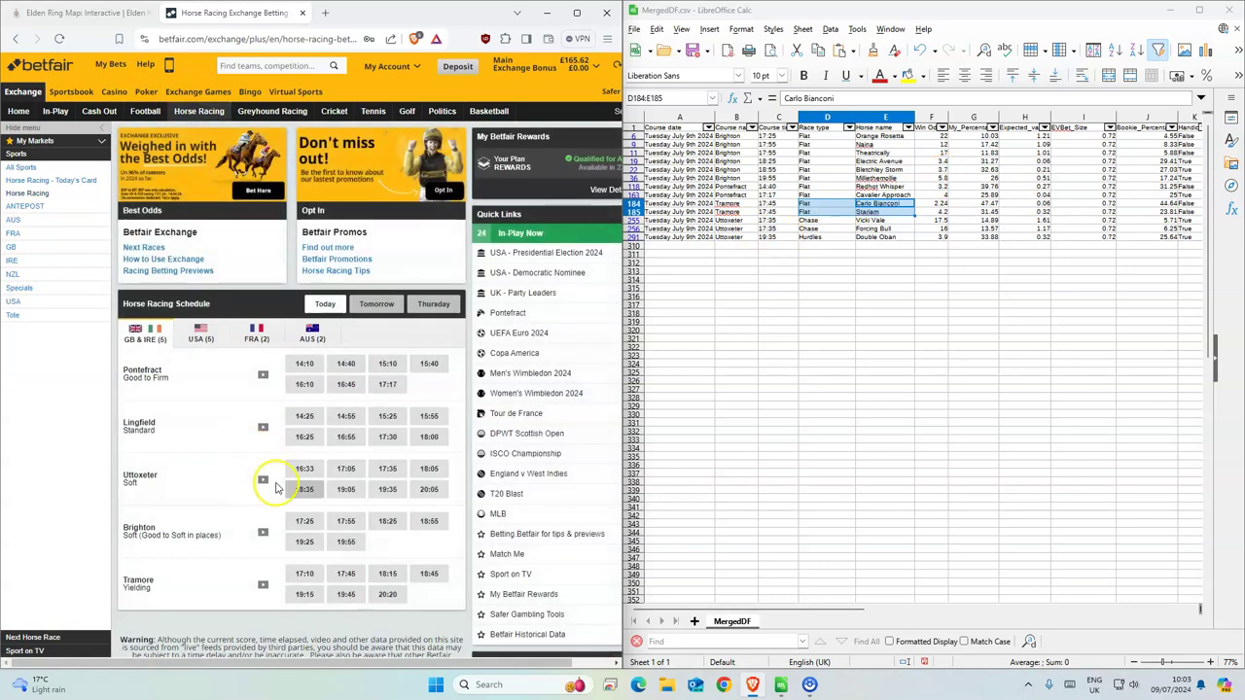
left_click(389, 469)
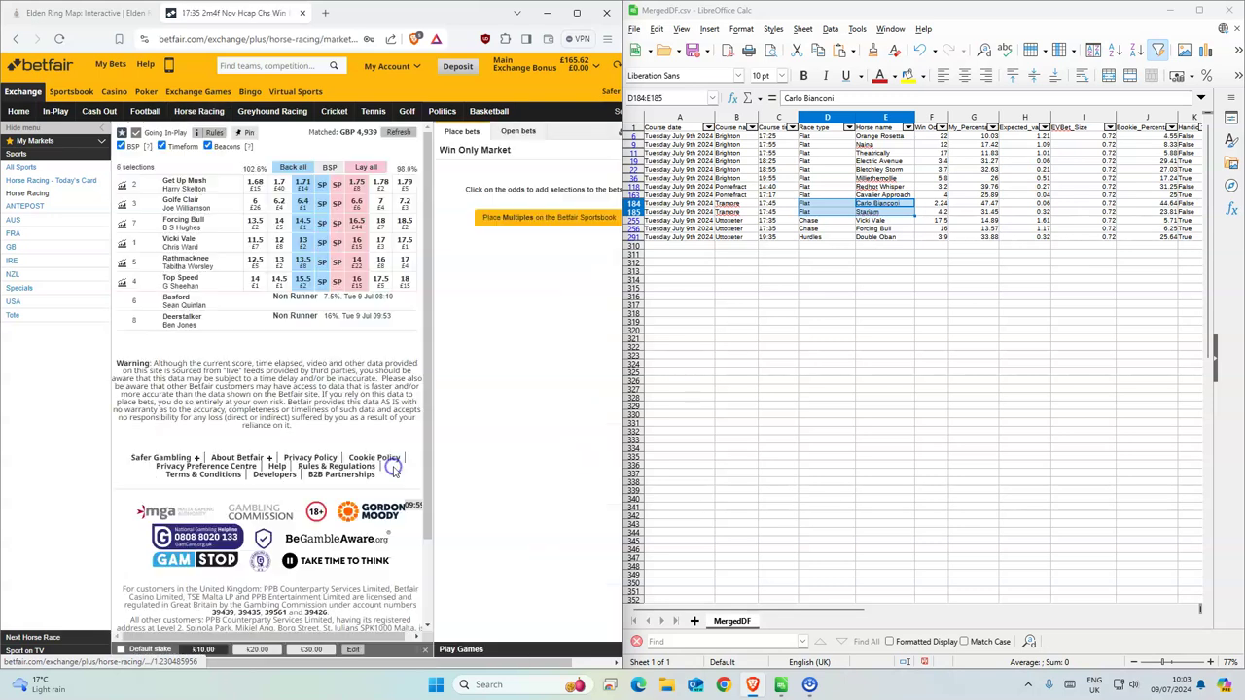
left_click_drag(873, 222, 872, 231)
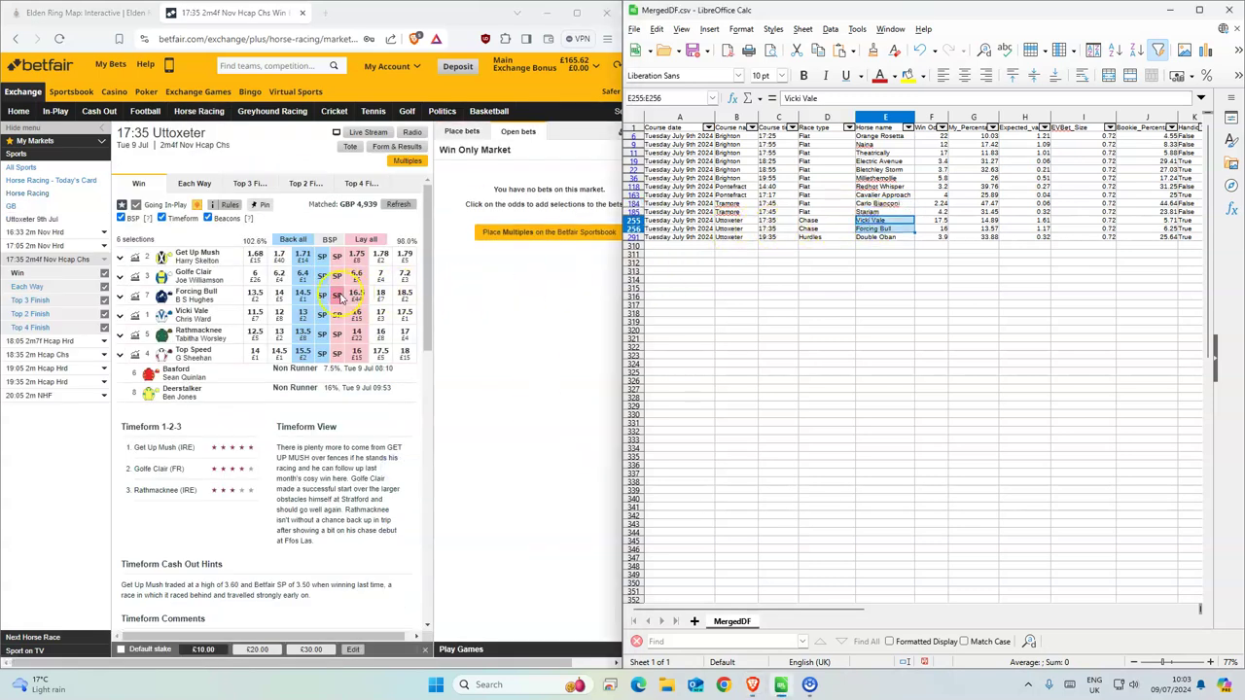
Place £1 back bets on Forcing Bull at odds of 16 and Vicki Vale at 17.5, with unmatched bets taking SP at in-play.
left_click(303, 316)
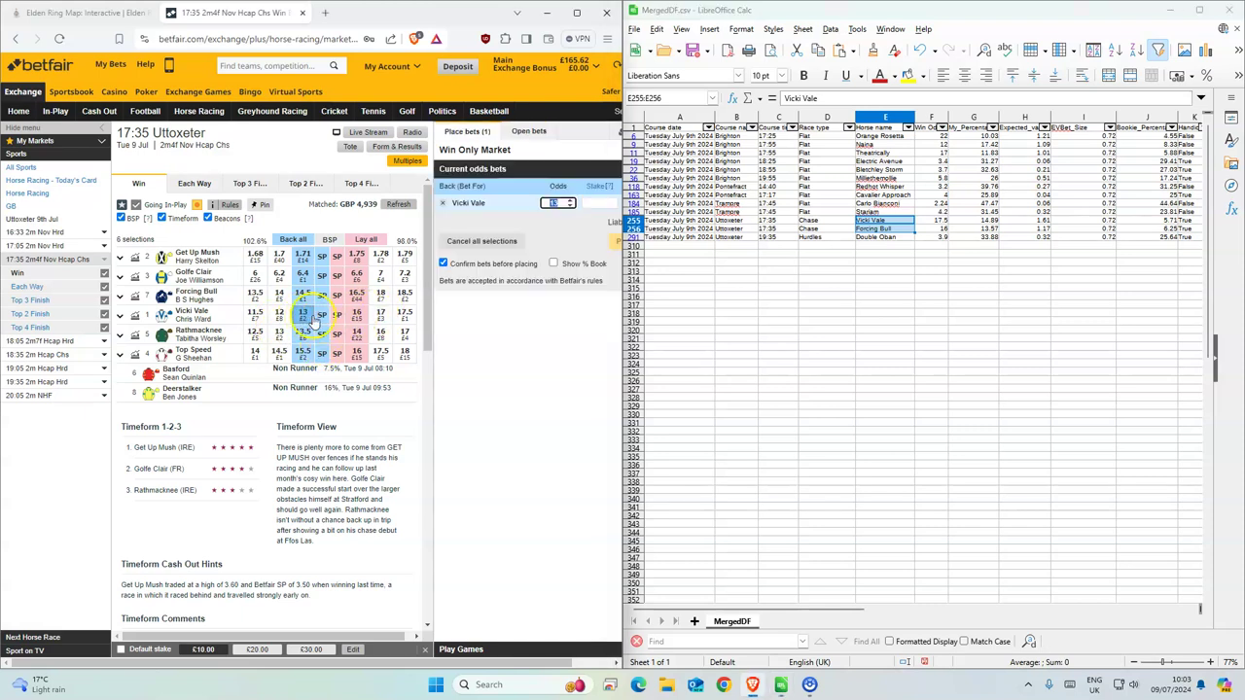
left_click(360, 316)
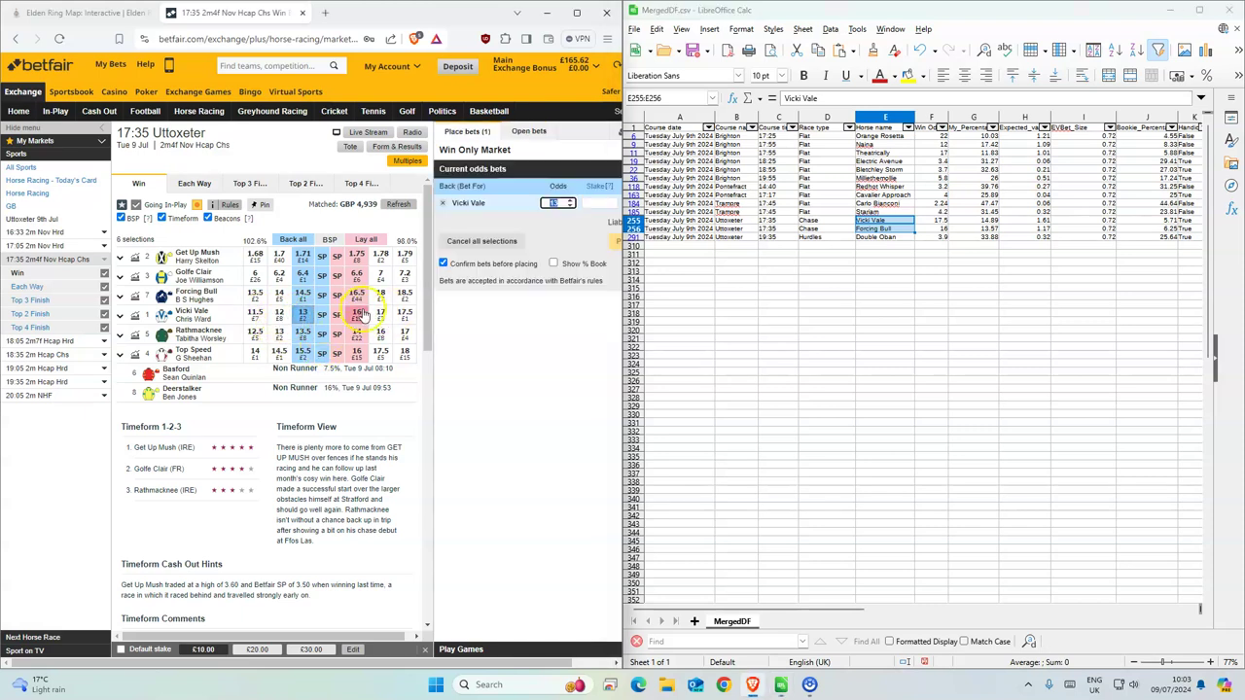
left_click(304, 295)
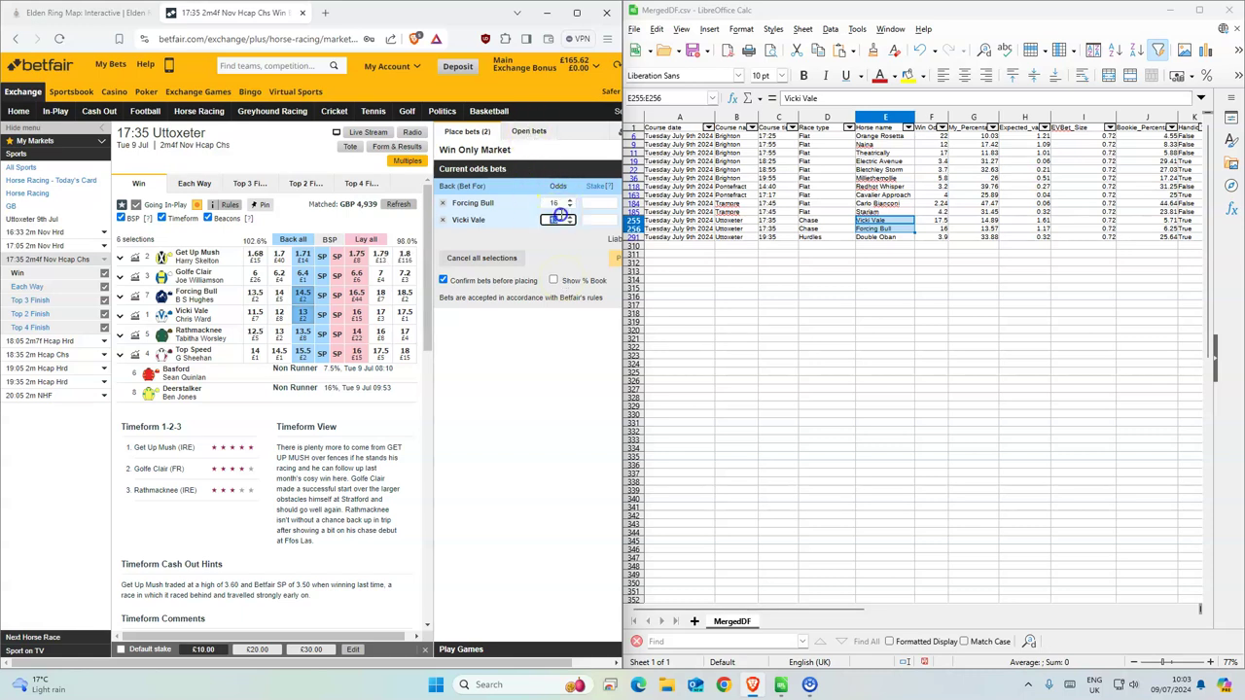
type("17.5")
left_click(616, 258)
left_click(610, 277)
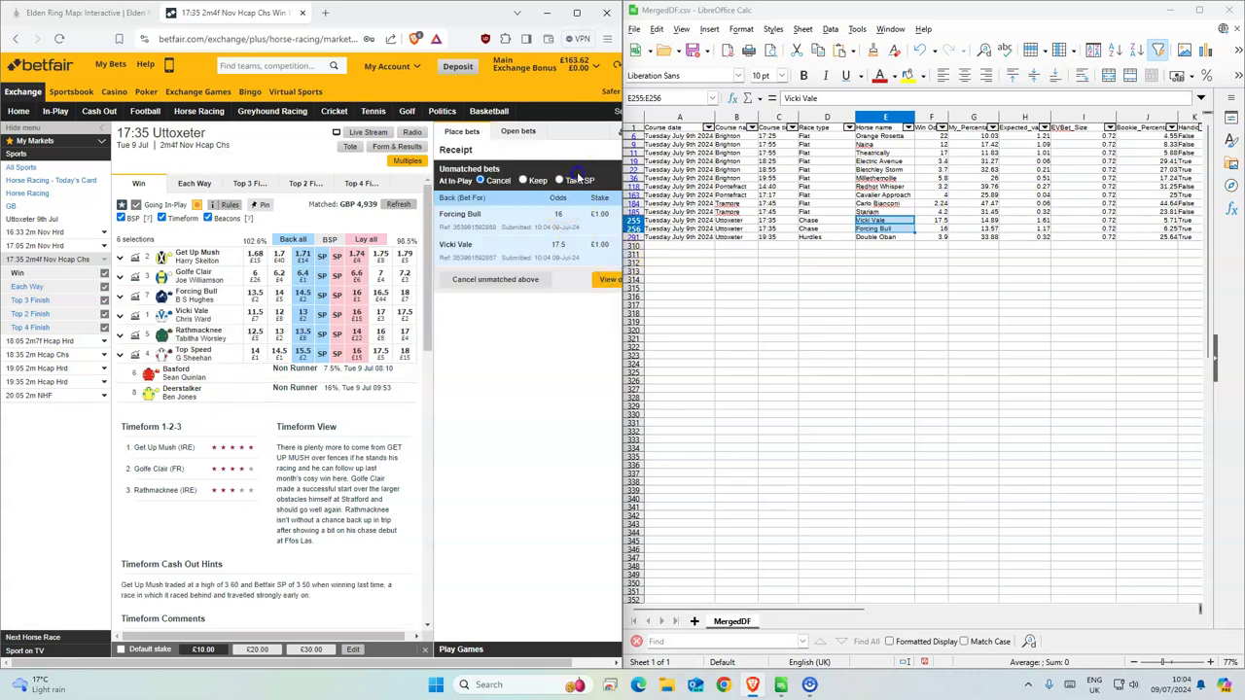
left_click(618, 279)
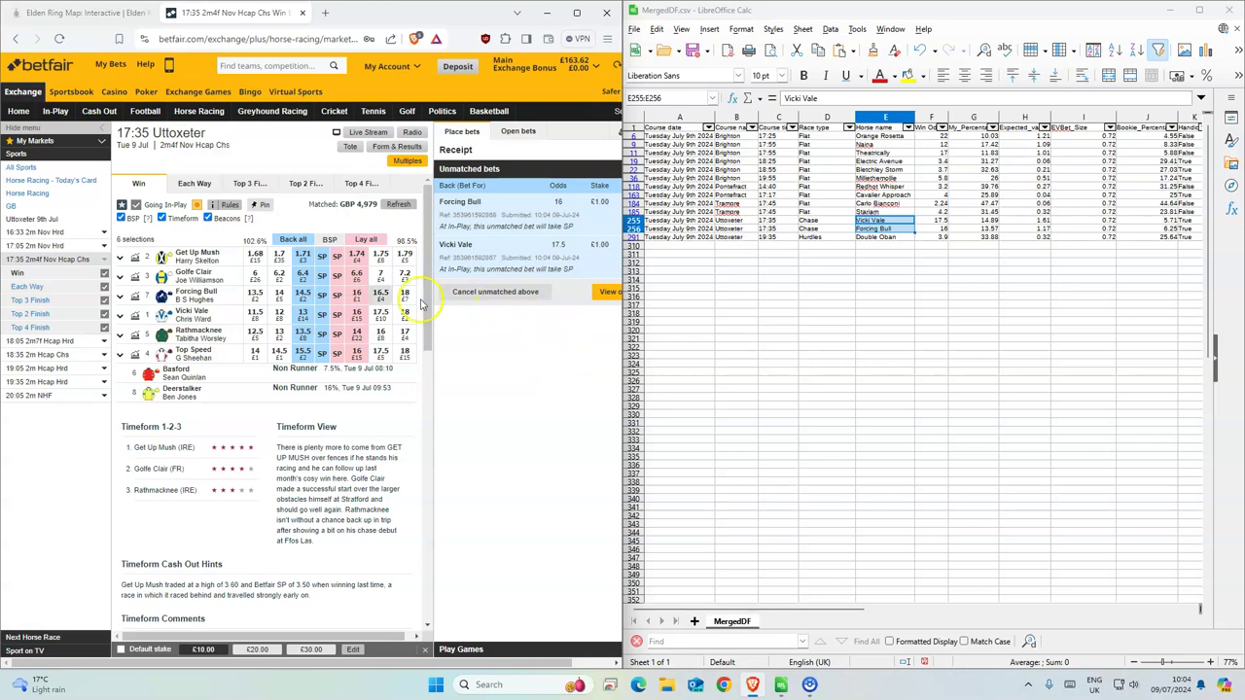
Open the 19:35 Uttoxeter race and place a £1 back bet on Double Oban at odds of 3.9, taking SP at in-play if unmatched.
left_click(34, 381)
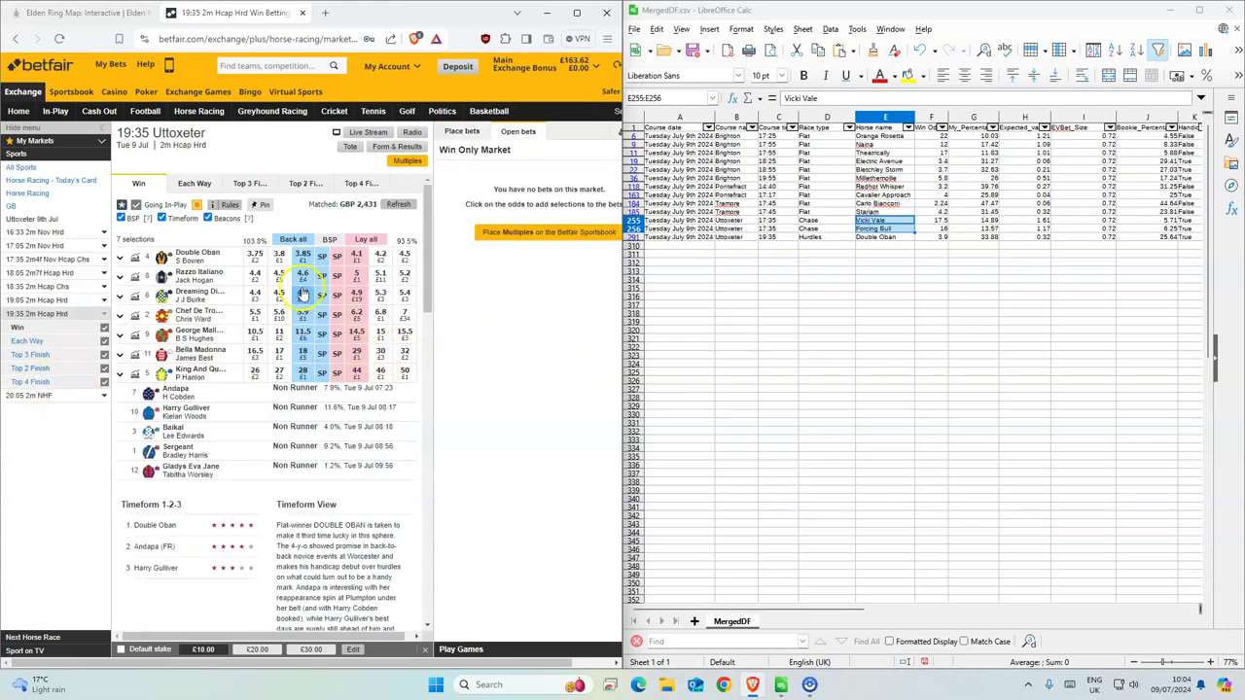
left_click(301, 257)
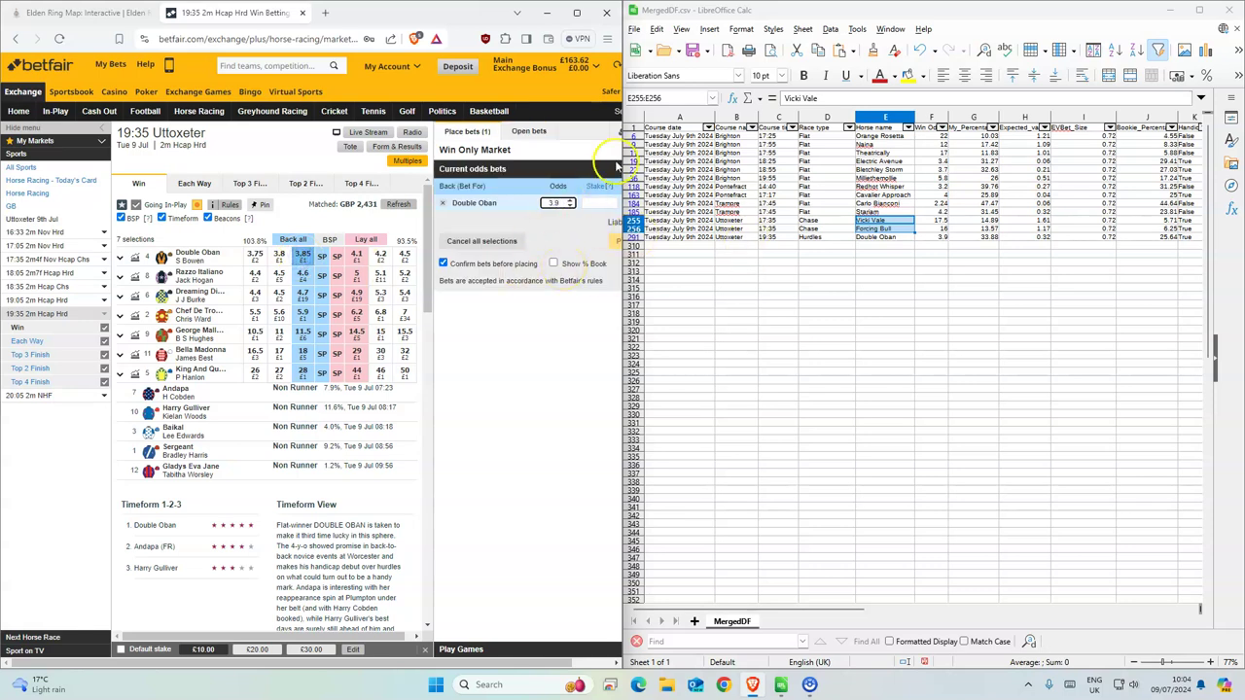
type("1")
left_click(609, 241)
left_click(607, 251)
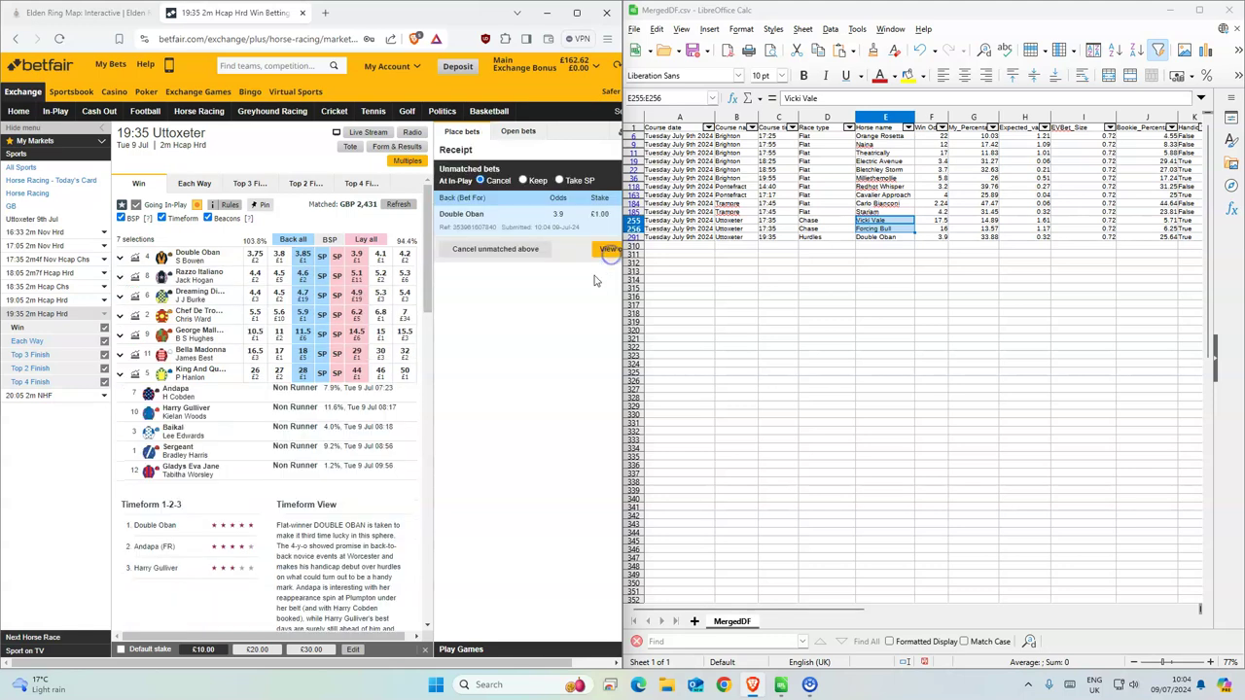
left_click(575, 180)
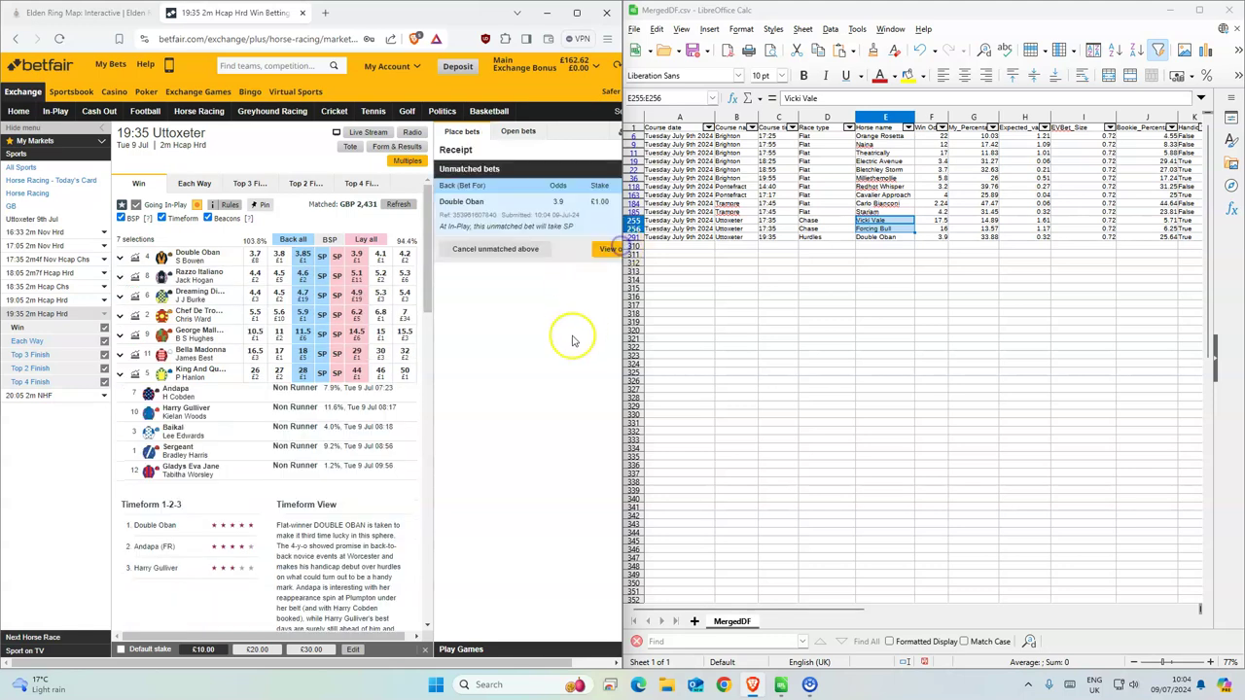
Maximize the MergedDF spreadsheet window.
double_click(978, 11)
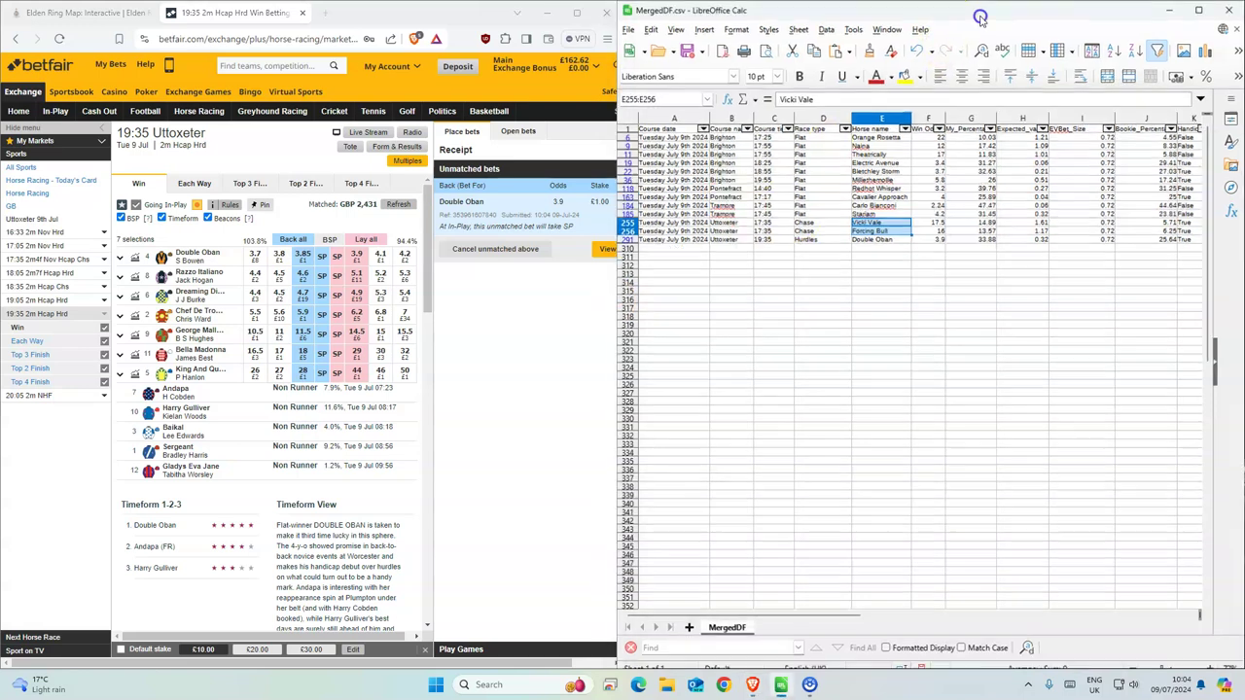